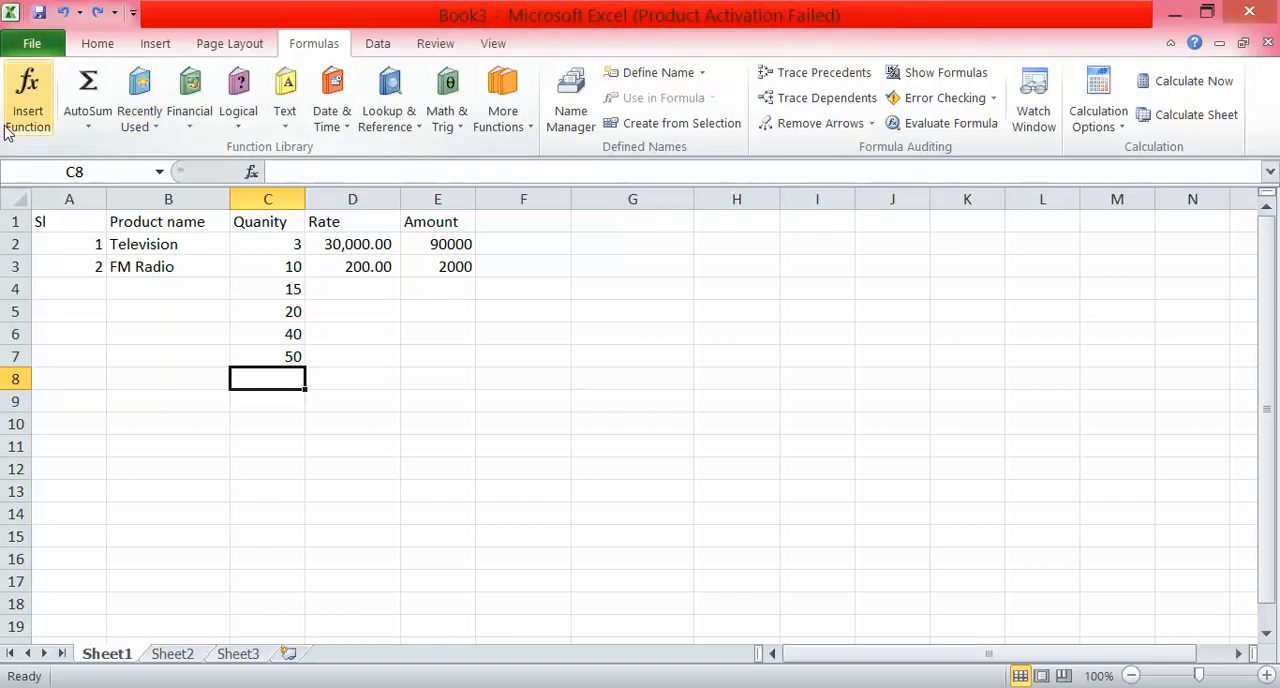
click(28, 100)
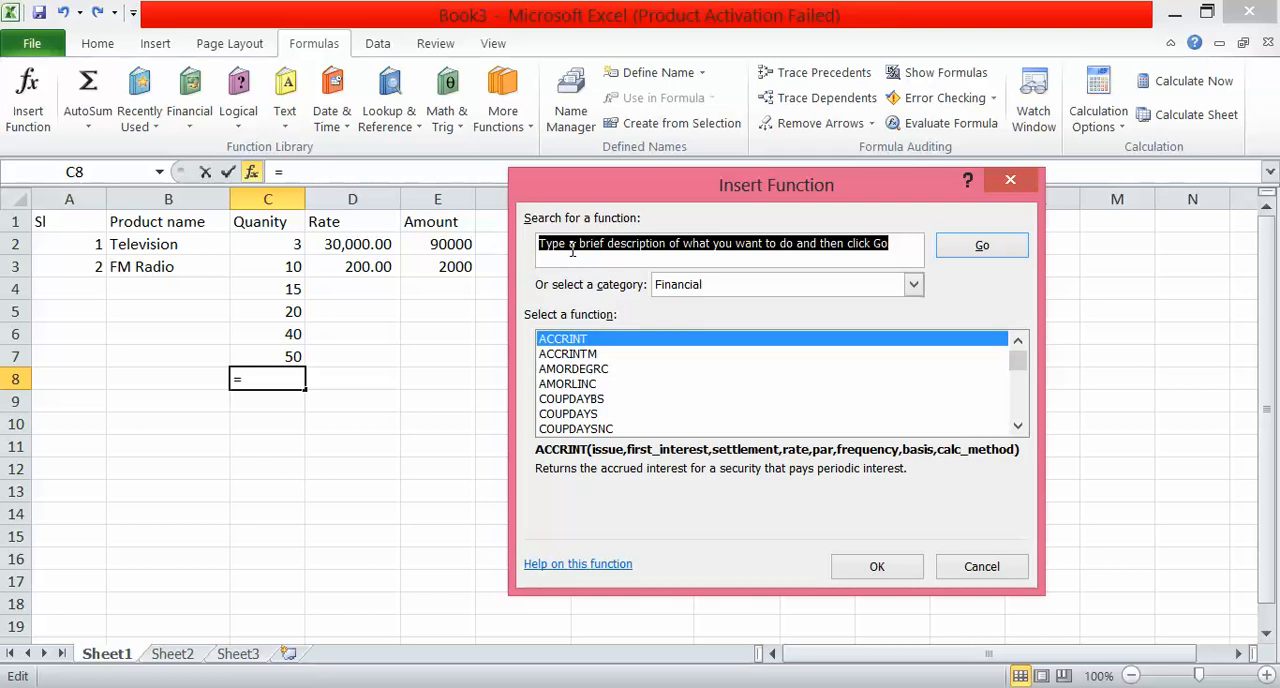
text(sum)
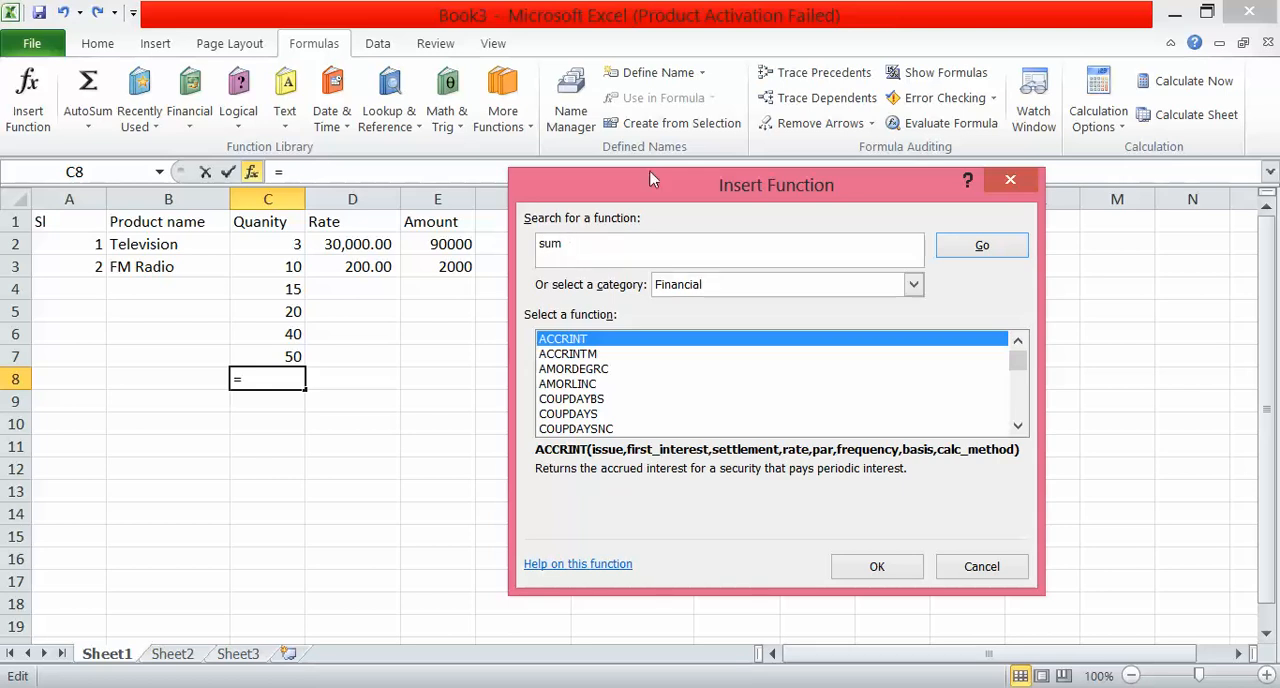
click(913, 284)
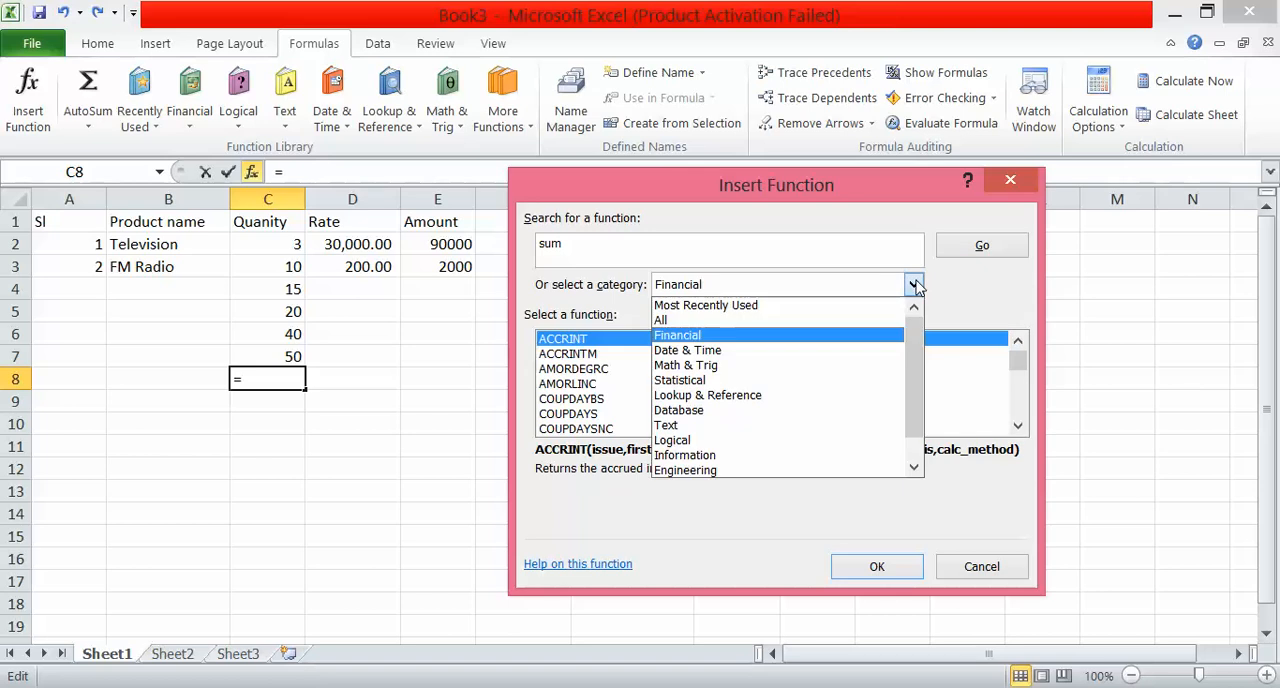
click(743, 370)
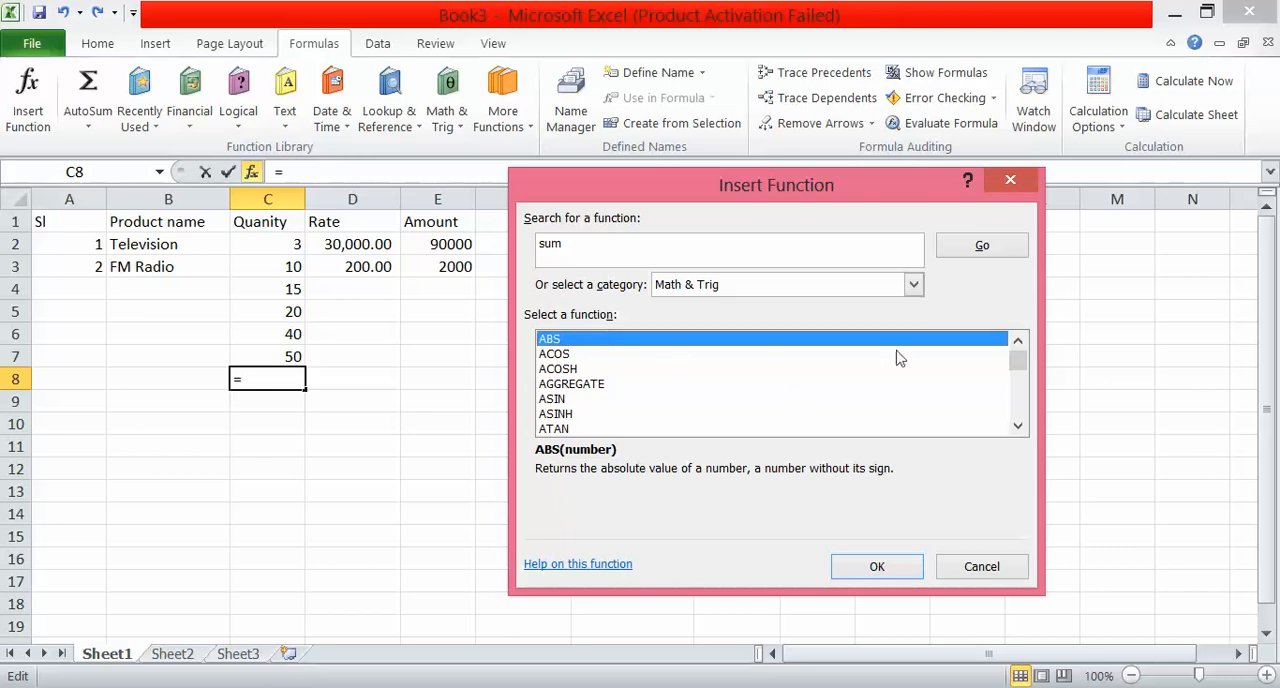
drag(1012, 378, 1028, 427)
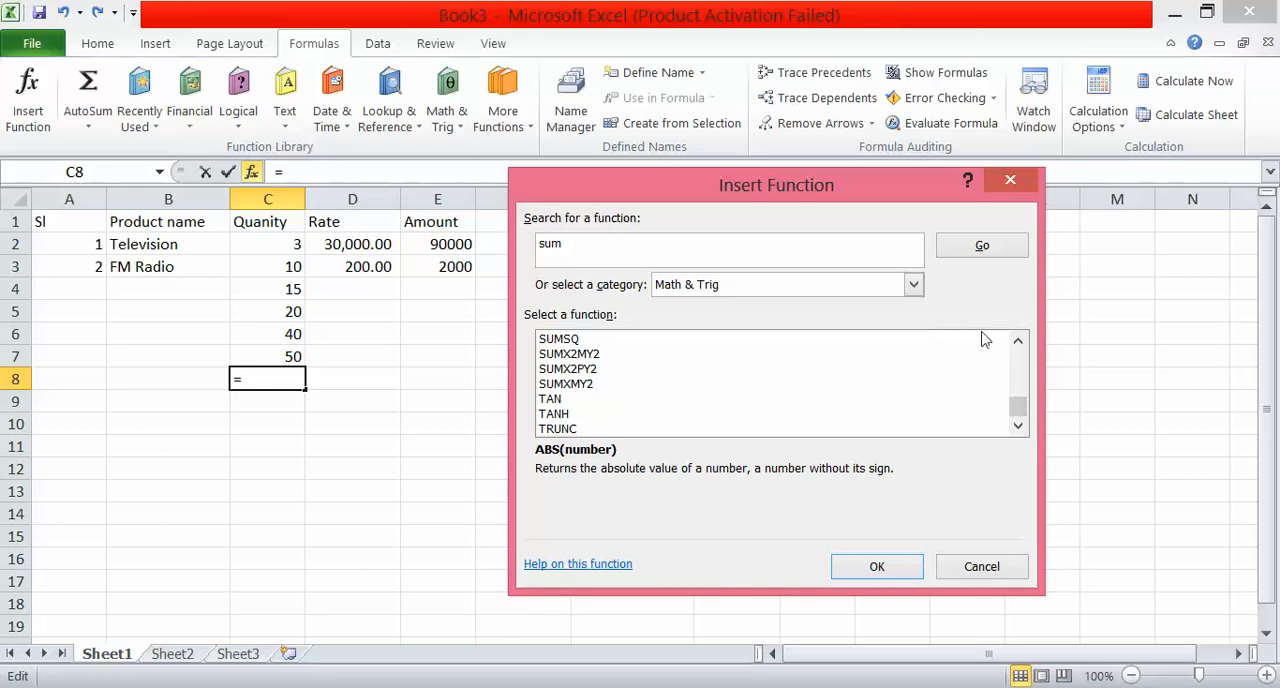
click(1018, 342)
click(1018, 342)
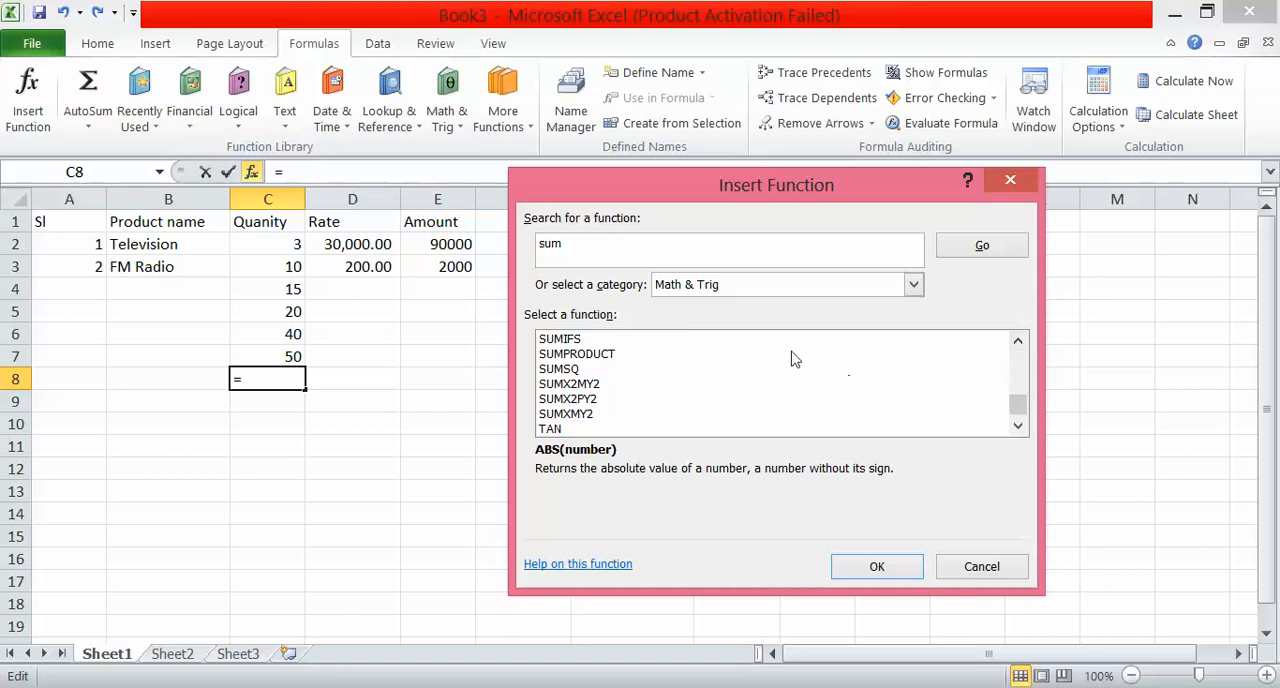
click(975, 566)
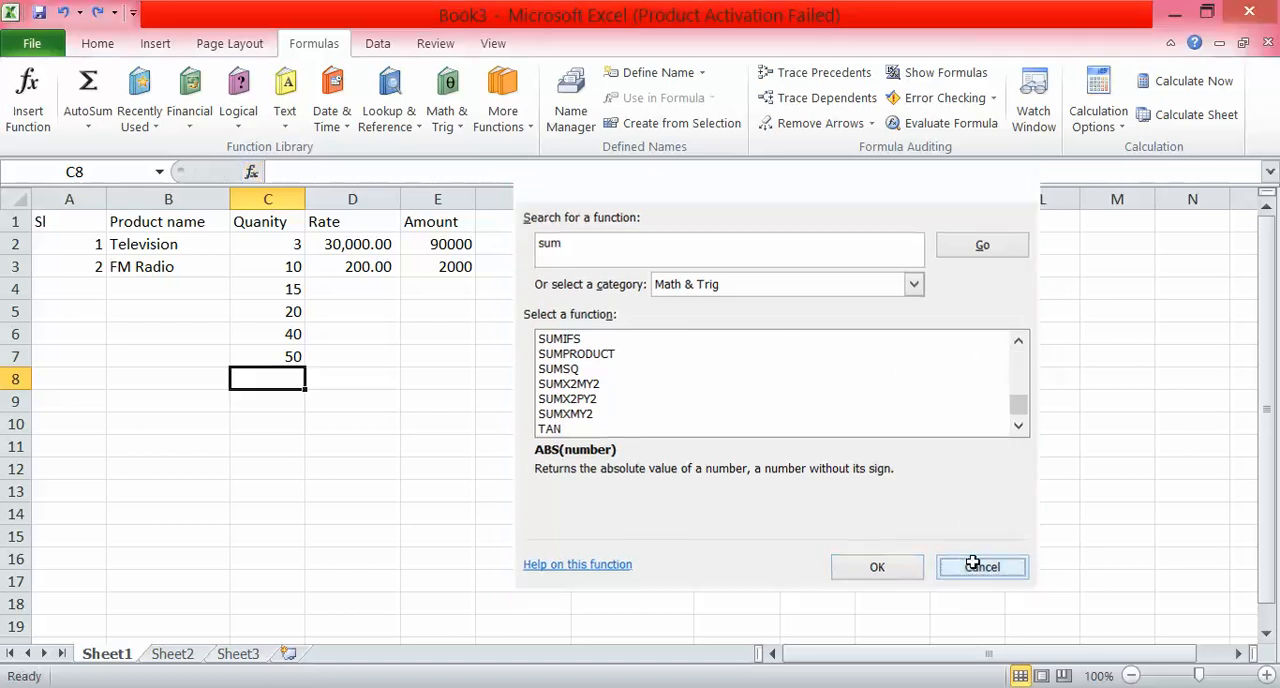
Start inserting a function in cell C8 and search all function categories for "sum".
click(251, 172)
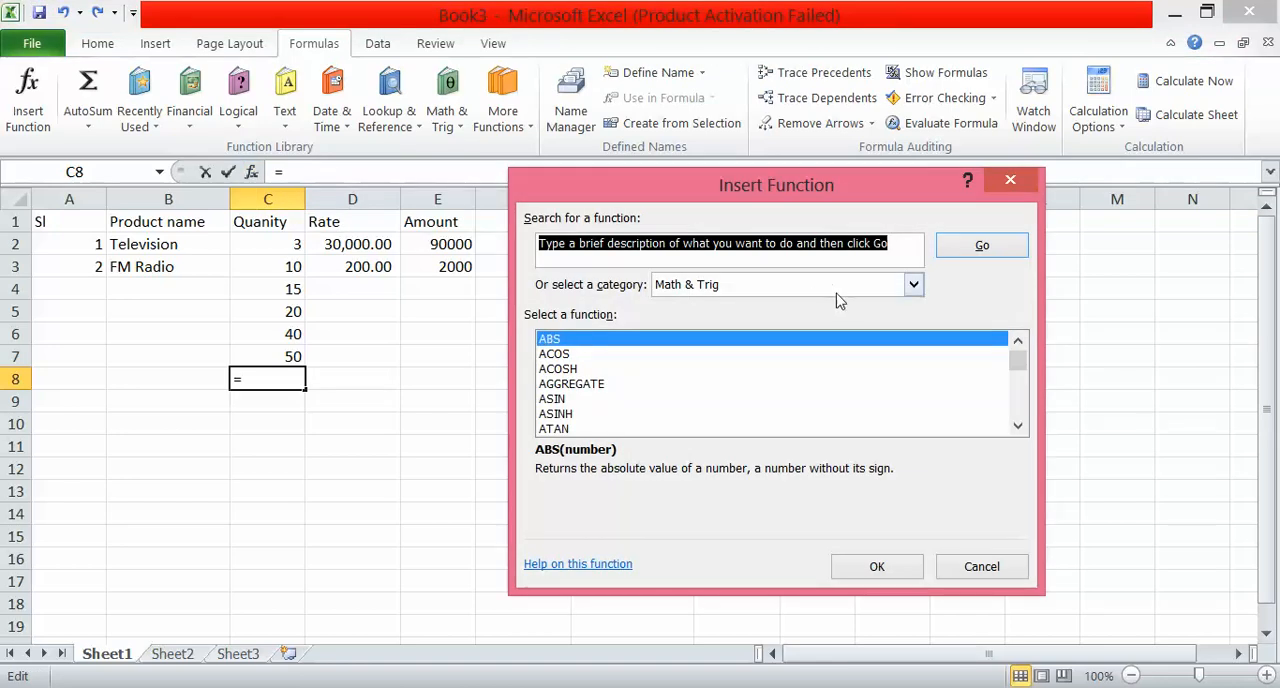
click(915, 285)
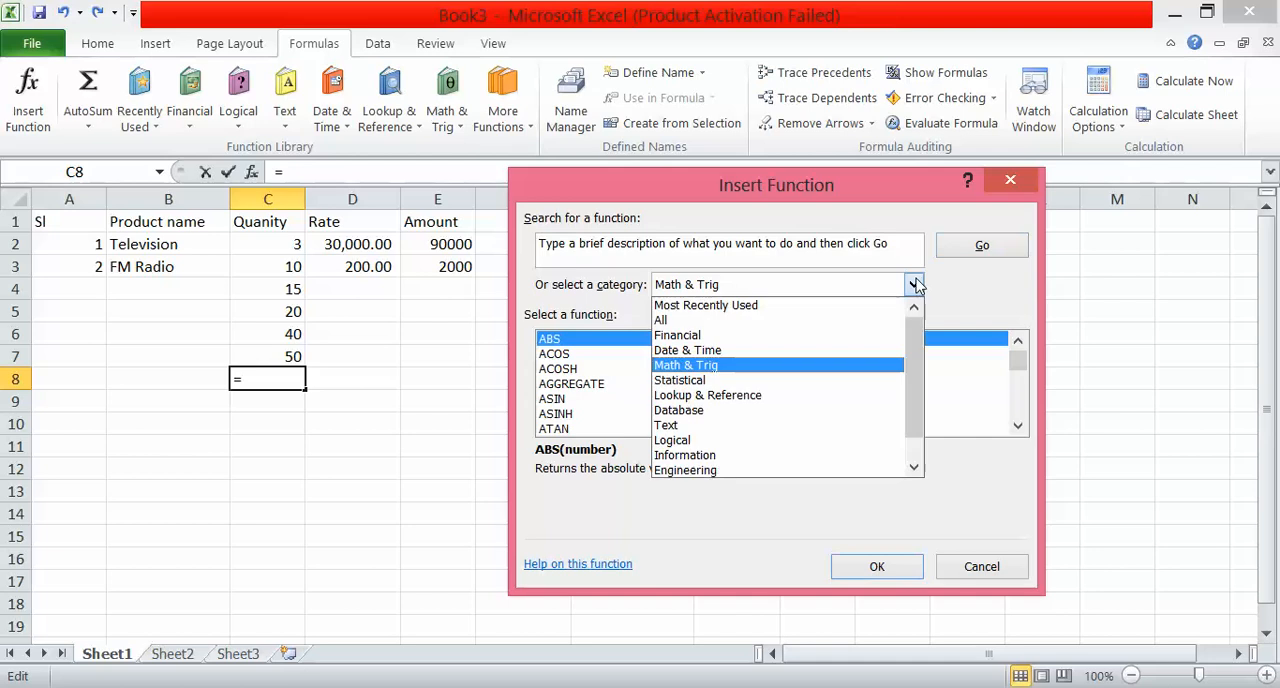
click(758, 321)
click(632, 245)
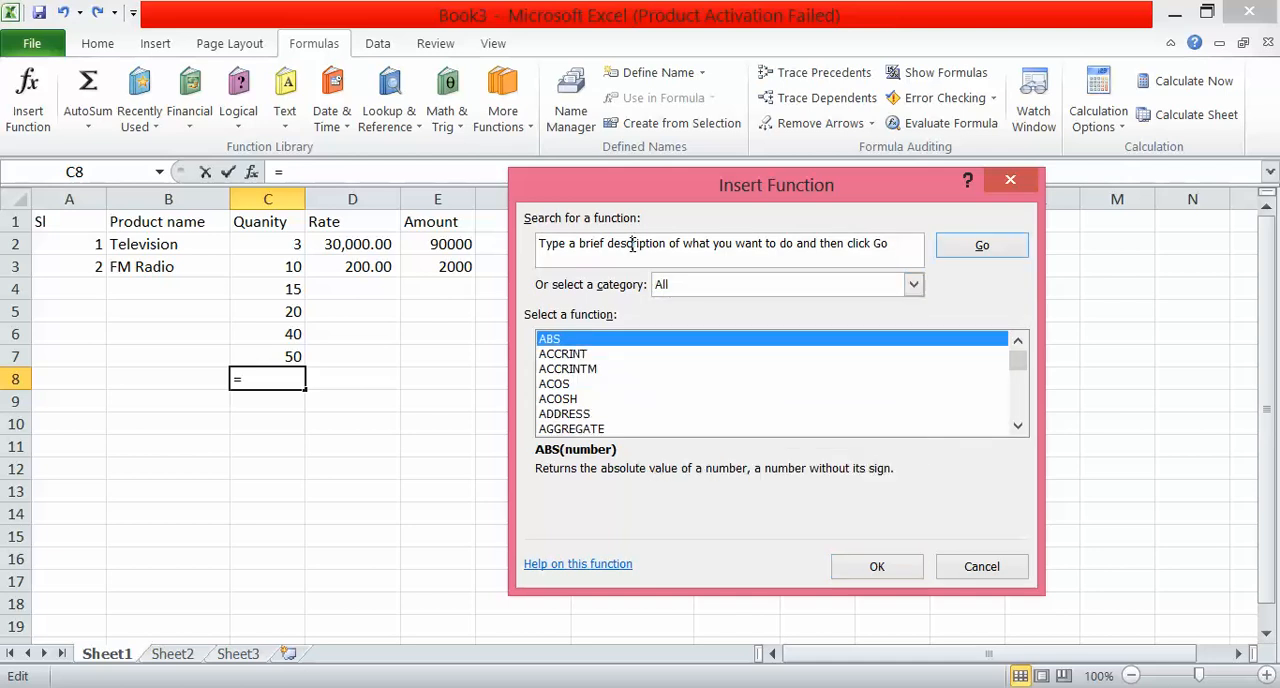
double_click(632, 245)
click(632, 245)
drag(904, 245, 618, 241)
click(615, 243)
drag(540, 245, 890, 244)
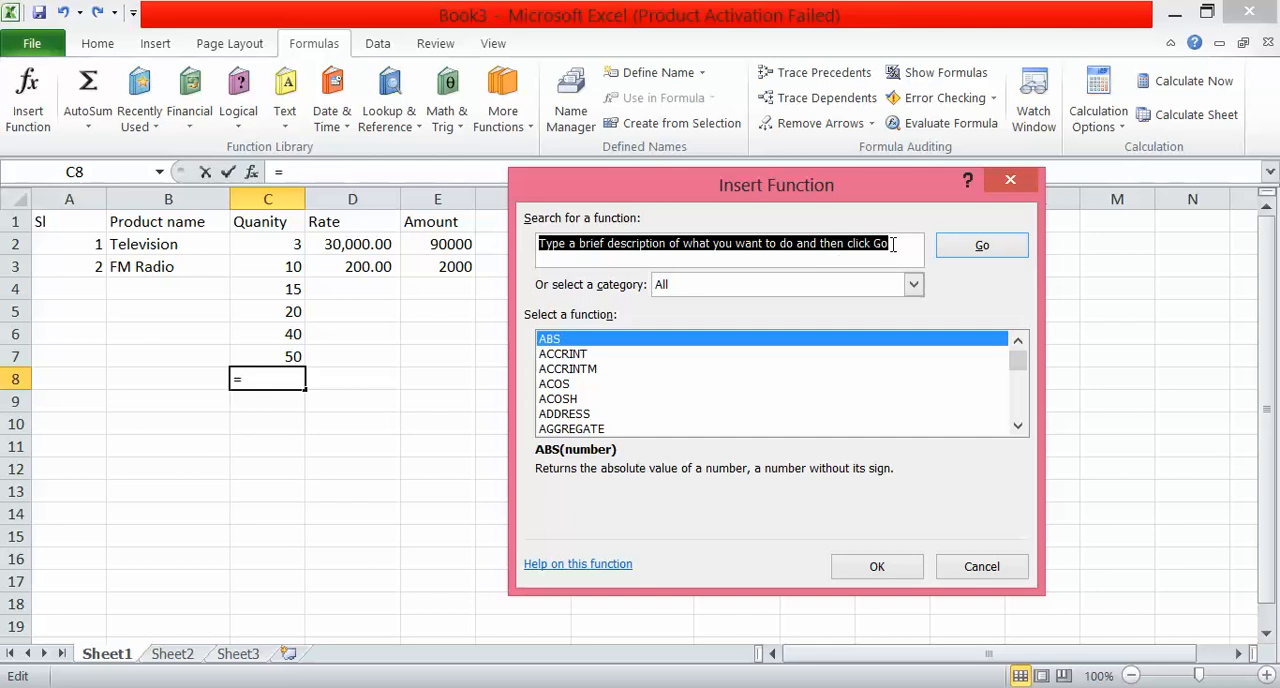
text(sum)
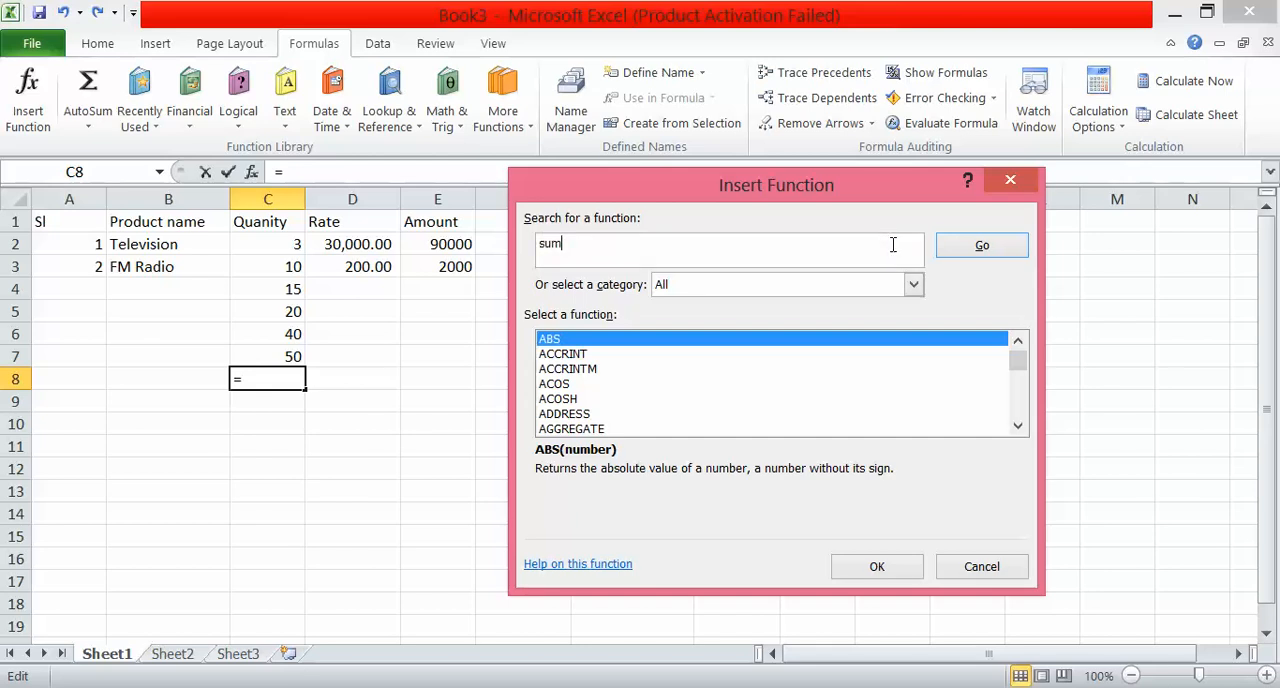
click(1003, 251)
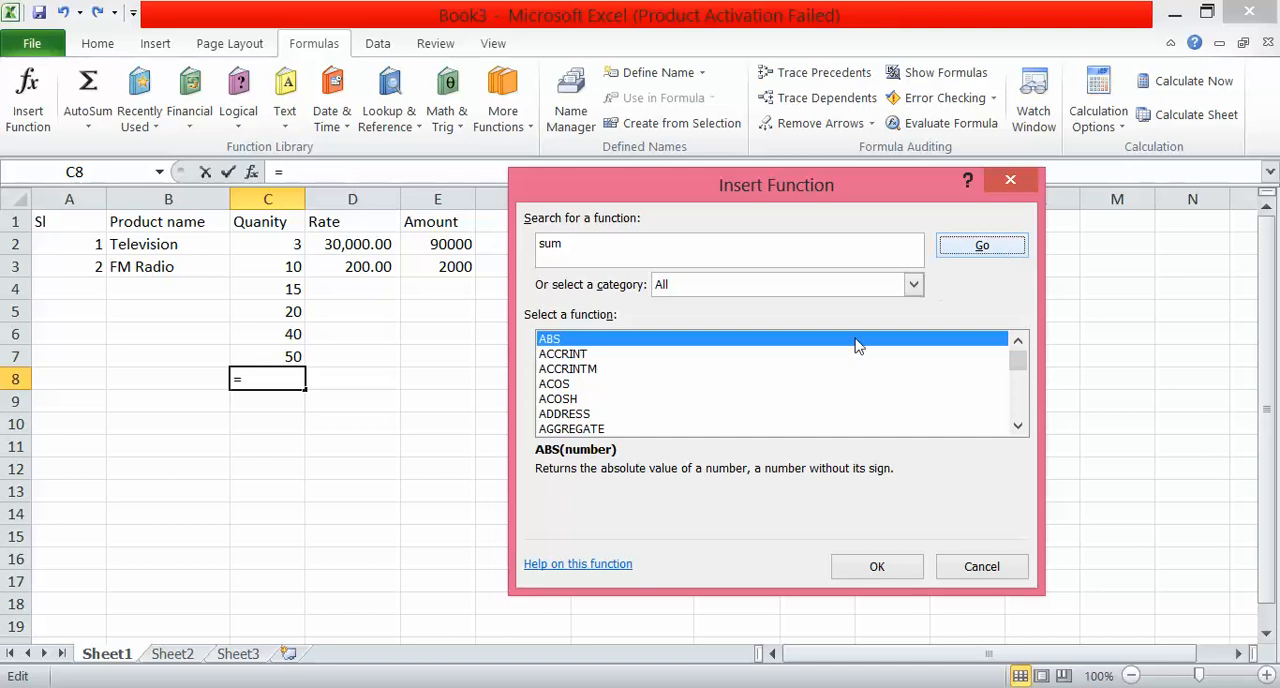
Look through the list of recommended functions returned by the search.
click(1018, 426)
click(1018, 426)
click(1018, 426)
click(1018, 426)
click(1018, 426)
click(1018, 426)
click(1018, 426)
click(1018, 426)
click(1018, 426)
click(1018, 426)
double_click(1018, 426)
double_click(1018, 426)
double_click(1018, 426)
double_click(1018, 426)
double_click(1018, 426)
click(1018, 426)
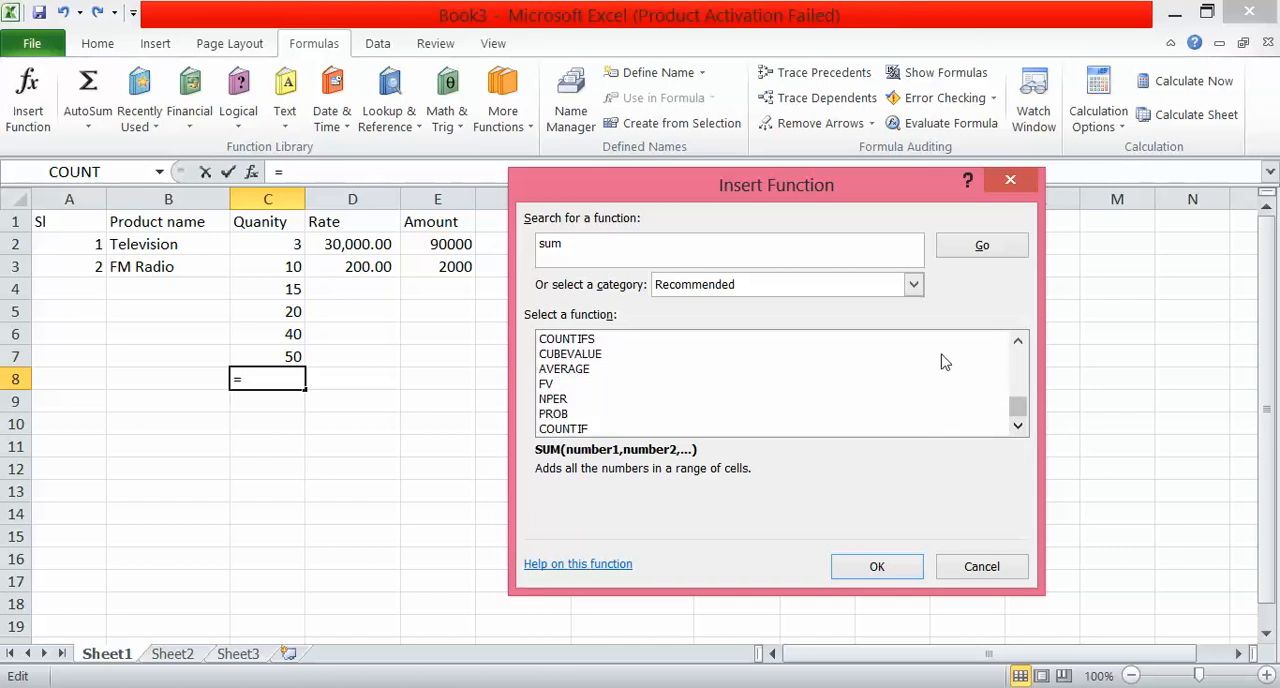
Insert the SUM function from the Most Recently Used category into C8, adding the quantities in C2:C7.
click(815, 288)
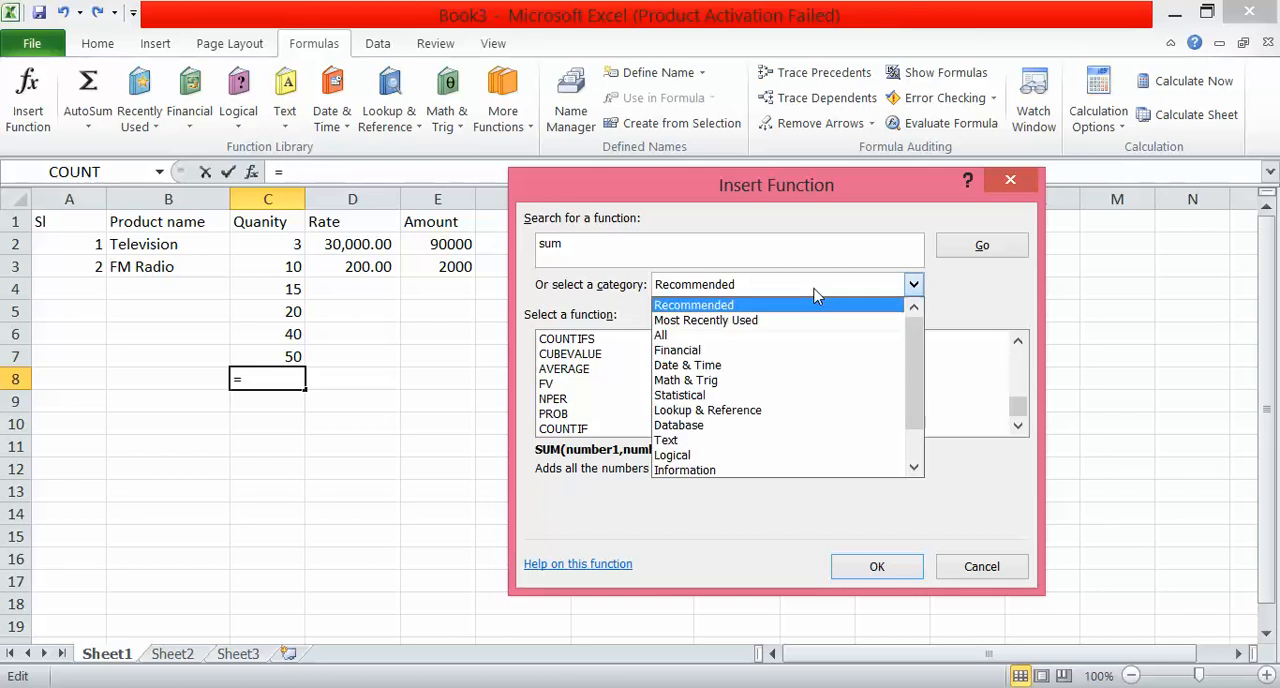
click(760, 321)
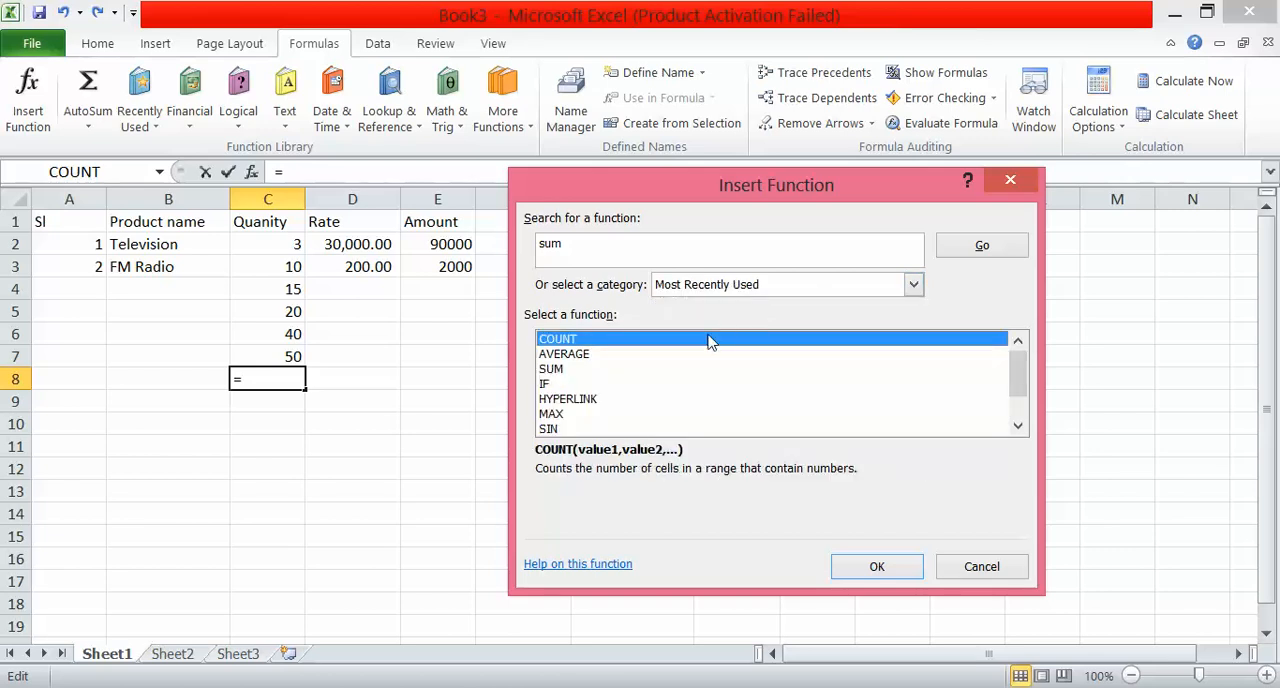
click(549, 370)
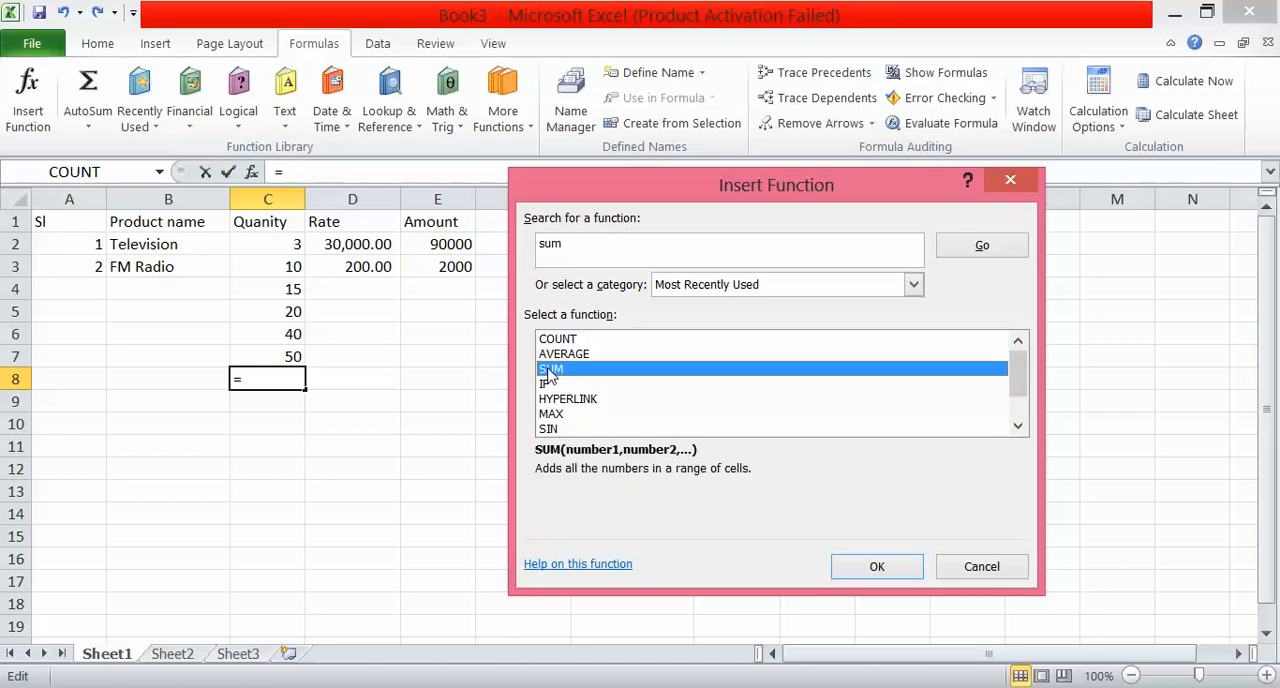
click(849, 569)
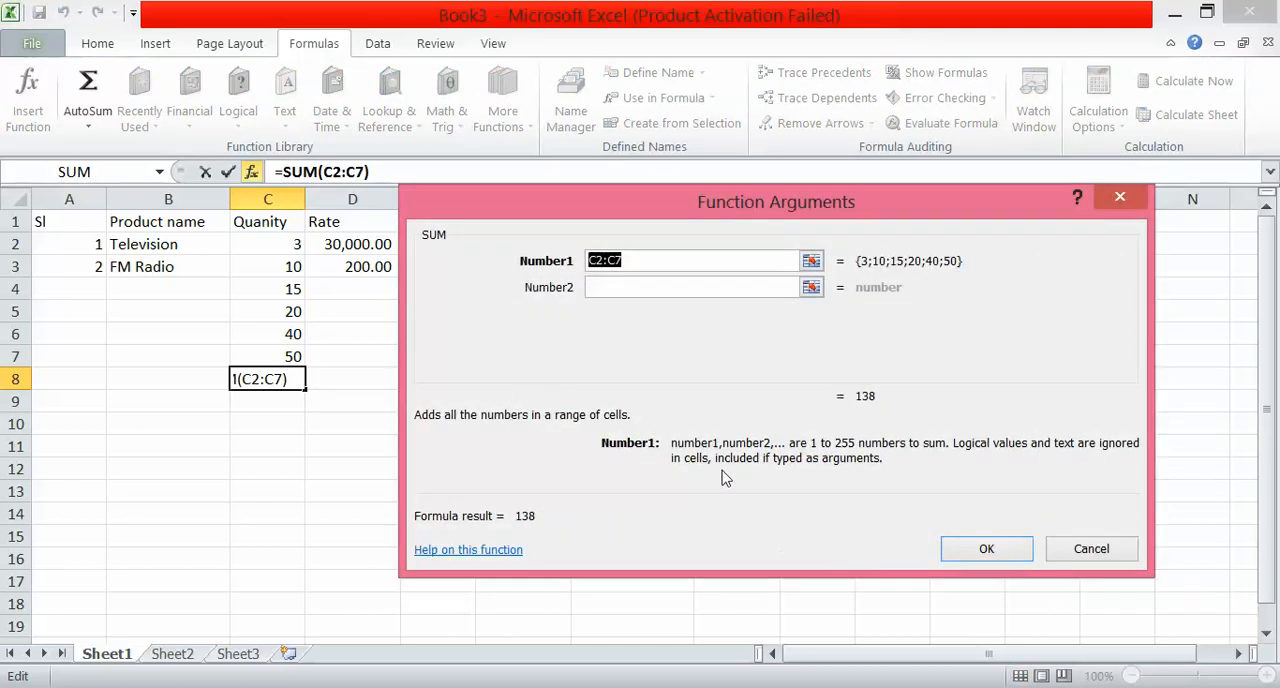
click(607, 264)
double_click(607, 264)
click(624, 258)
click(968, 553)
click(966, 554)
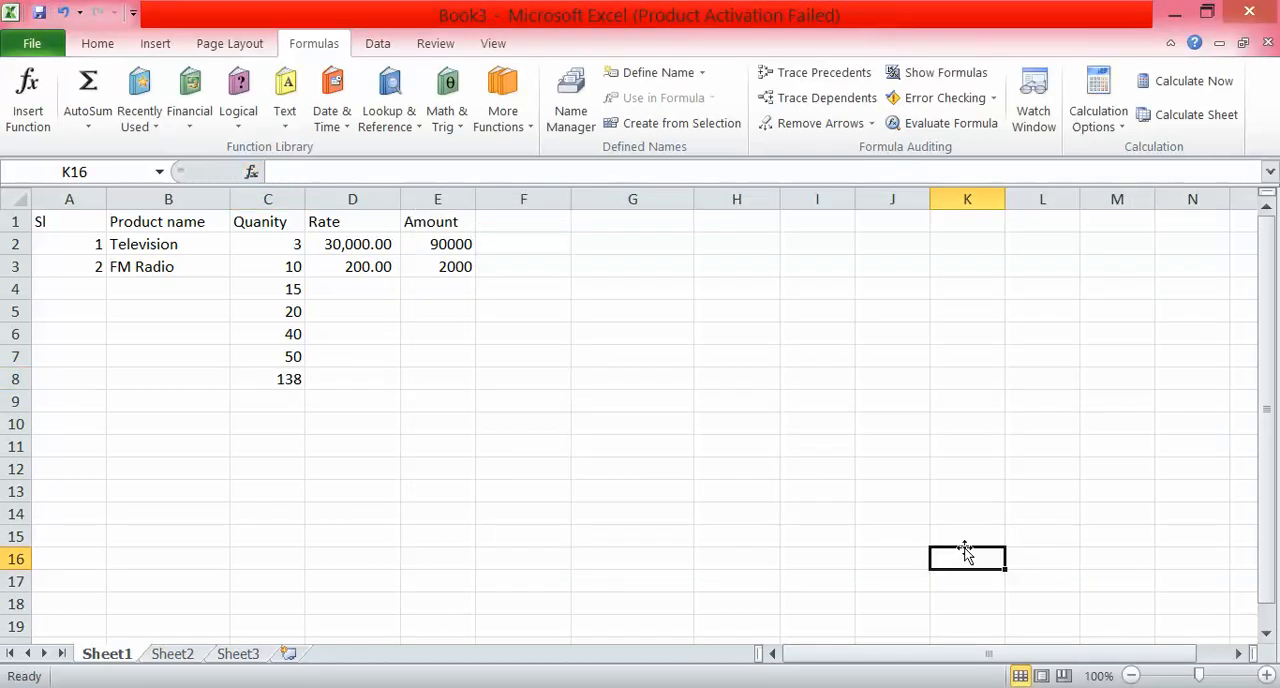
Check the SUM formula in C8 against the quantity cells it adds in column C.
click(274, 380)
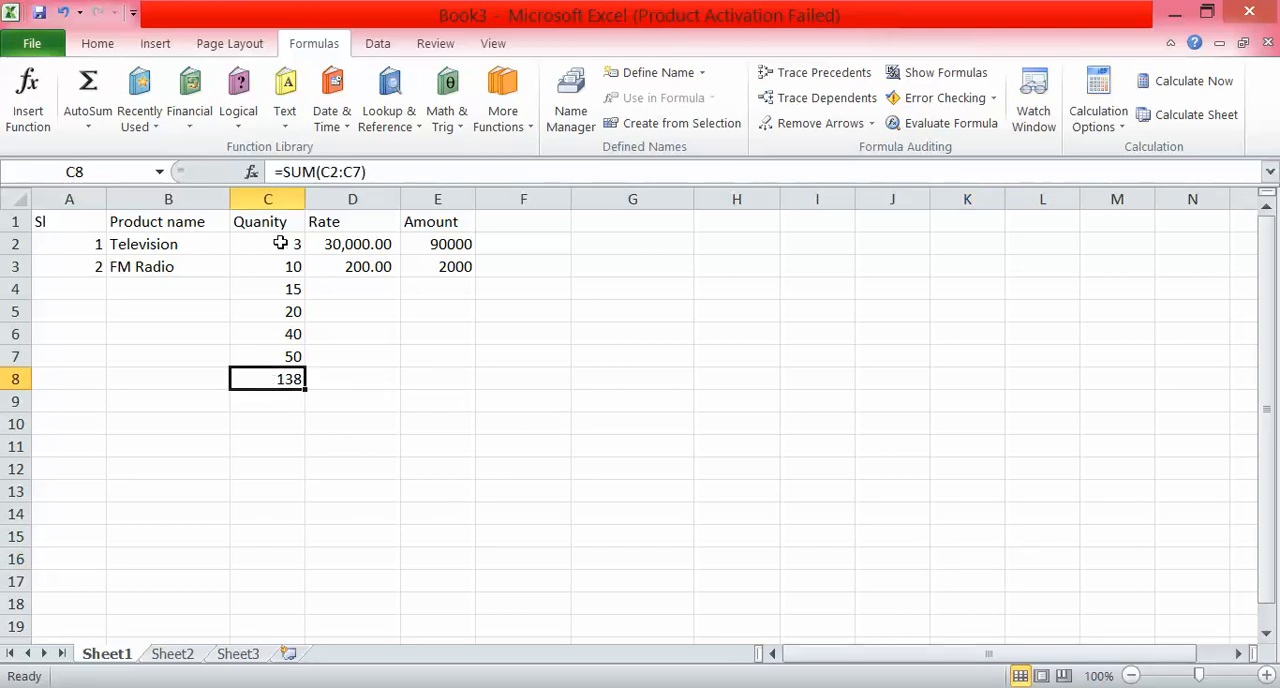
drag(281, 244, 284, 358)
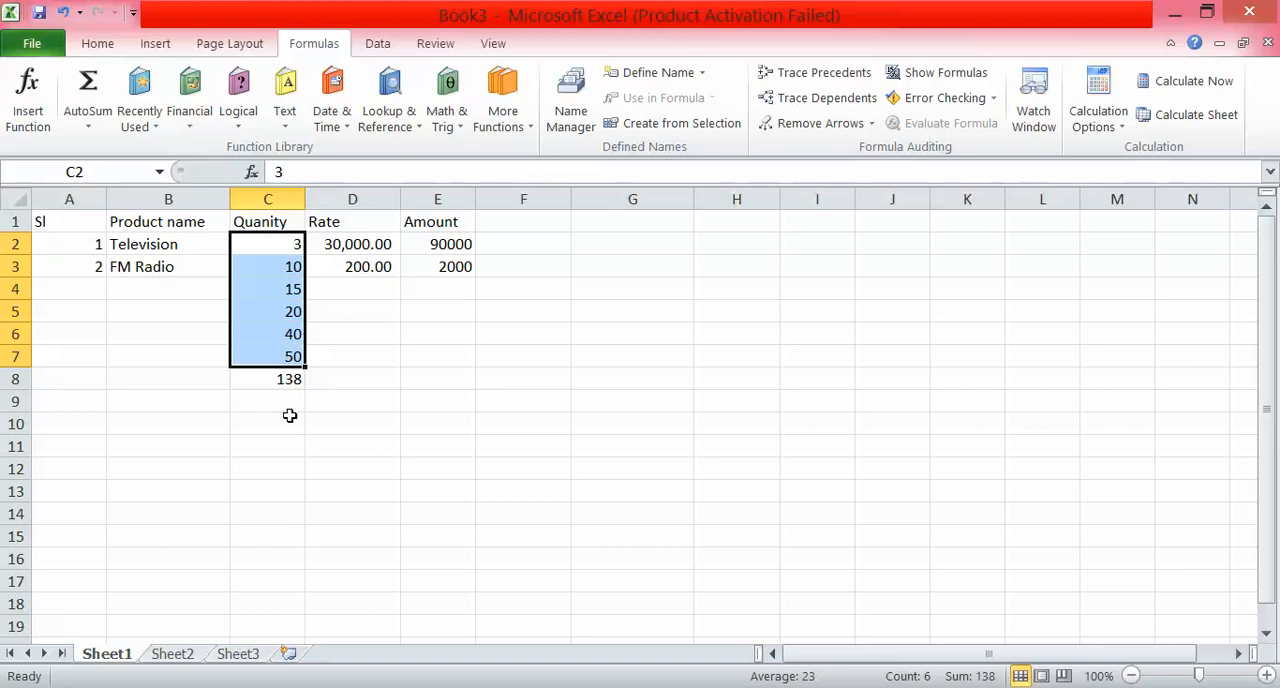
click(284, 358)
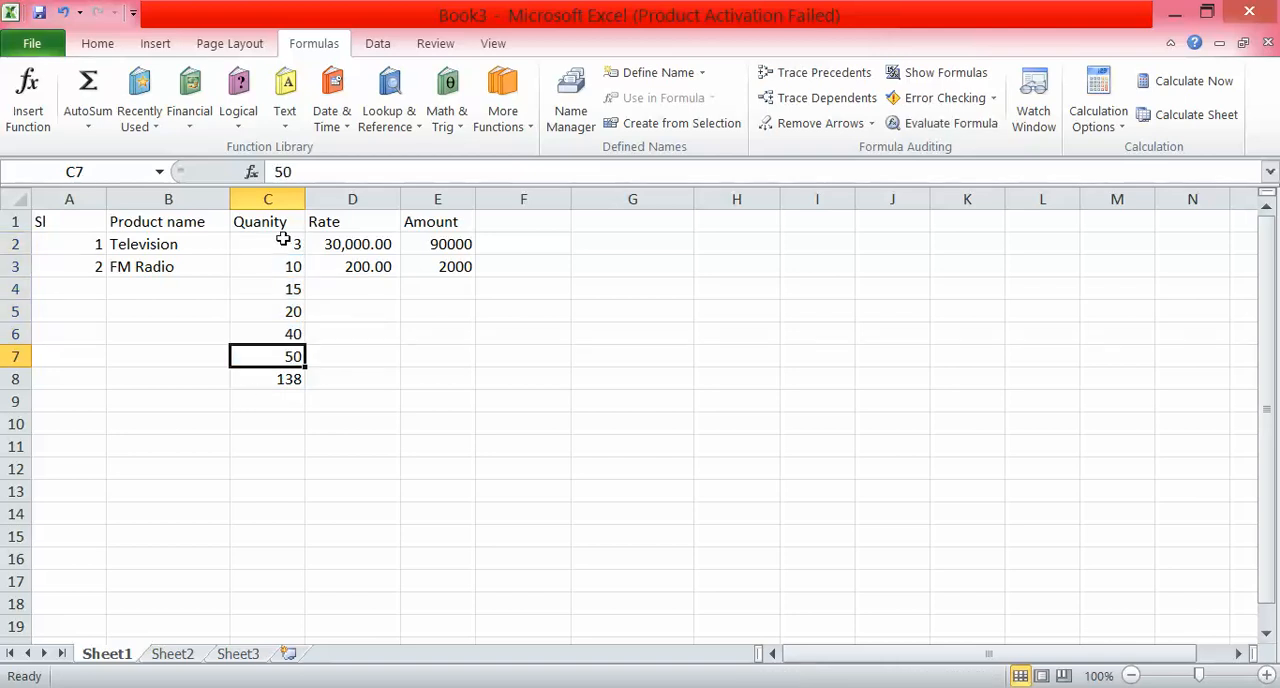
drag(283, 239, 283, 379)
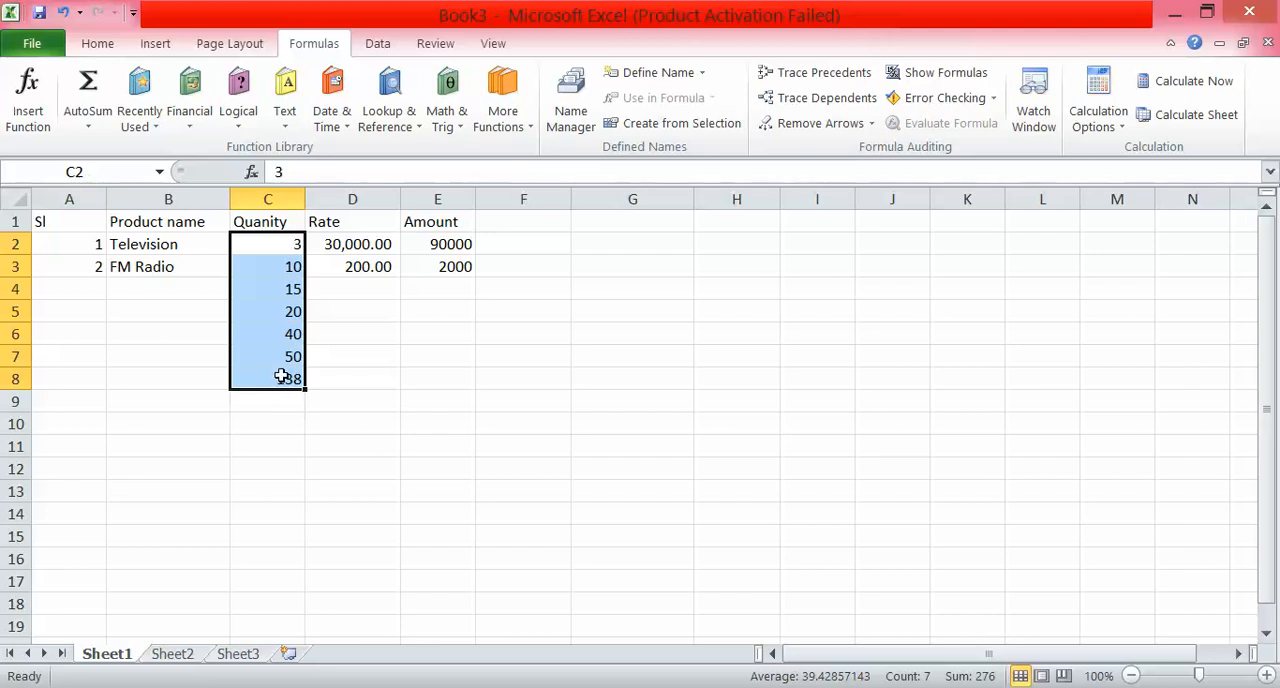
click(282, 377)
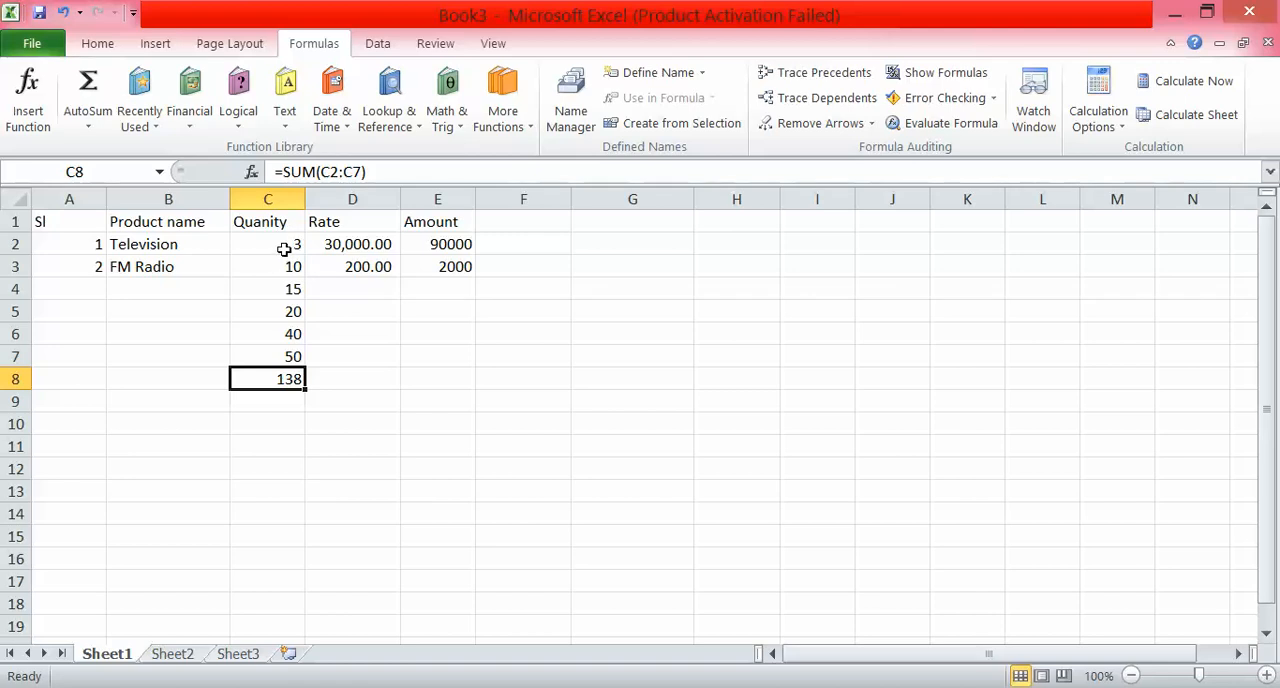
drag(284, 249, 286, 397)
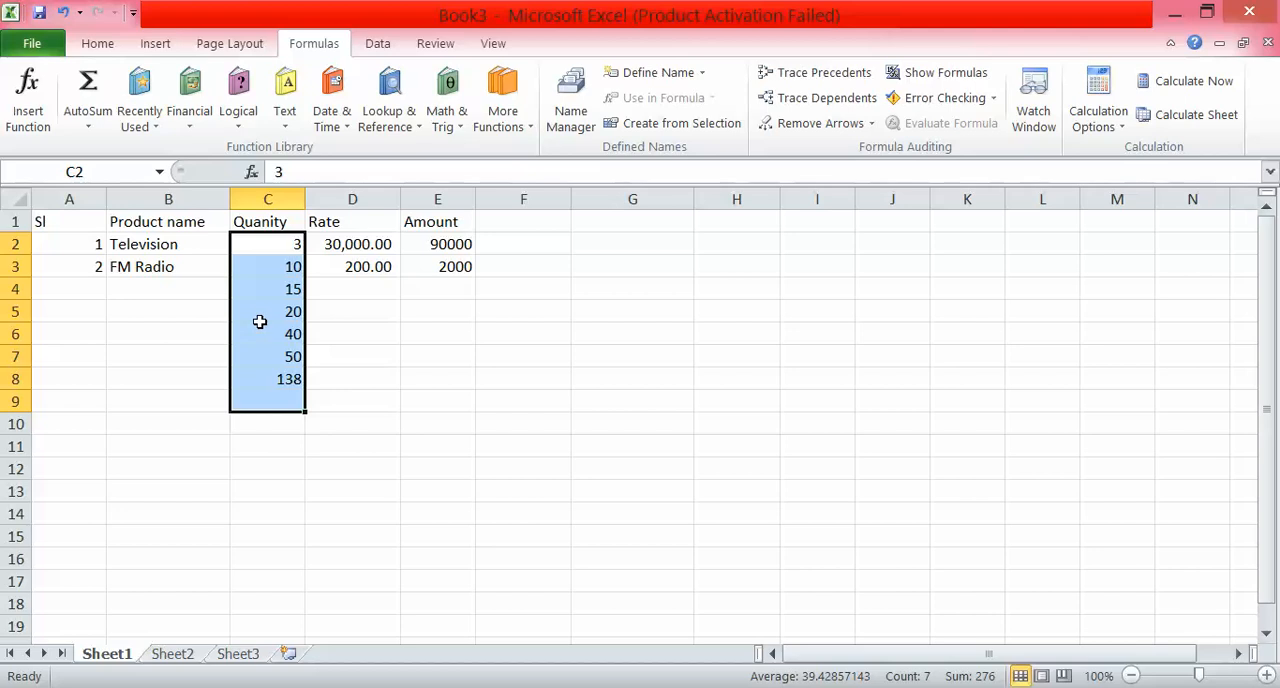
click(253, 172)
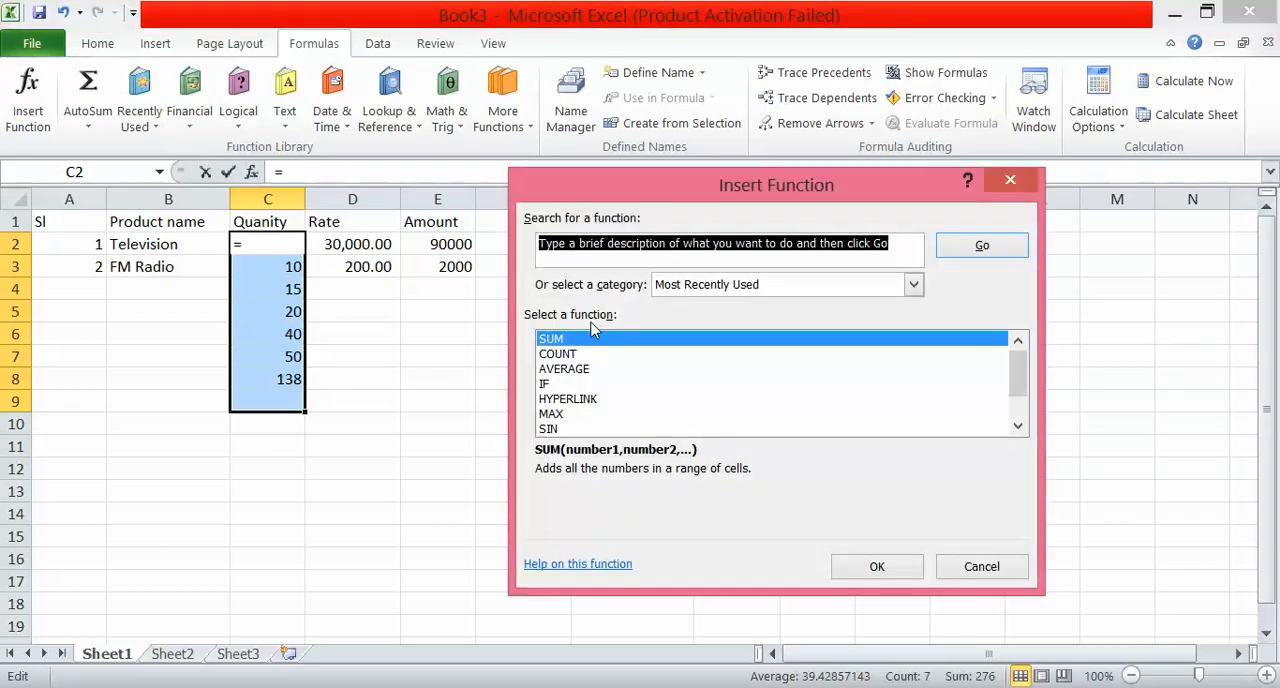
click(574, 360)
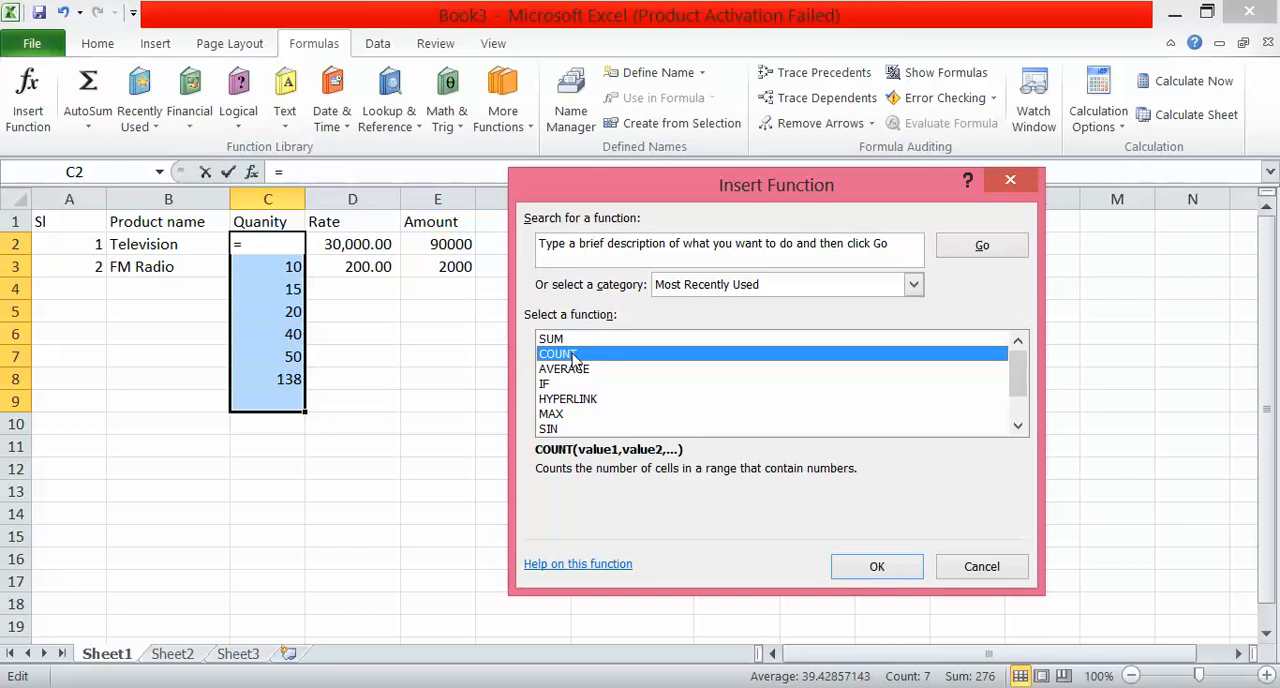
click(873, 568)
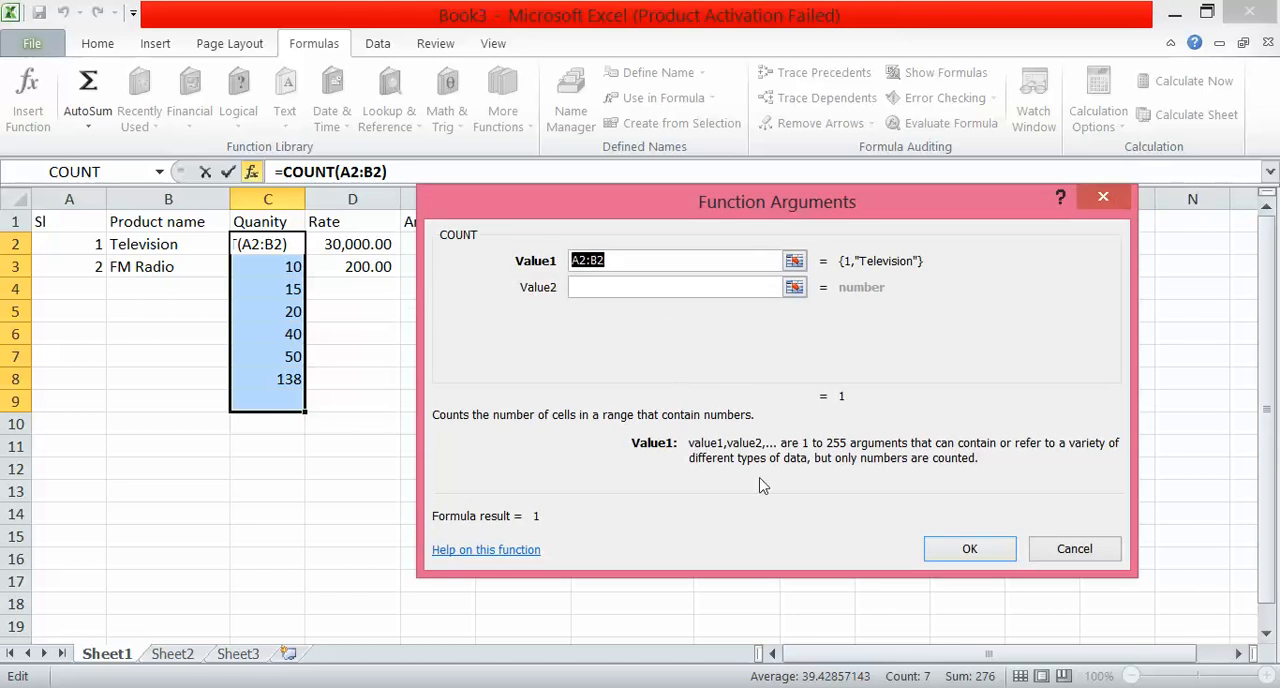
click(1072, 550)
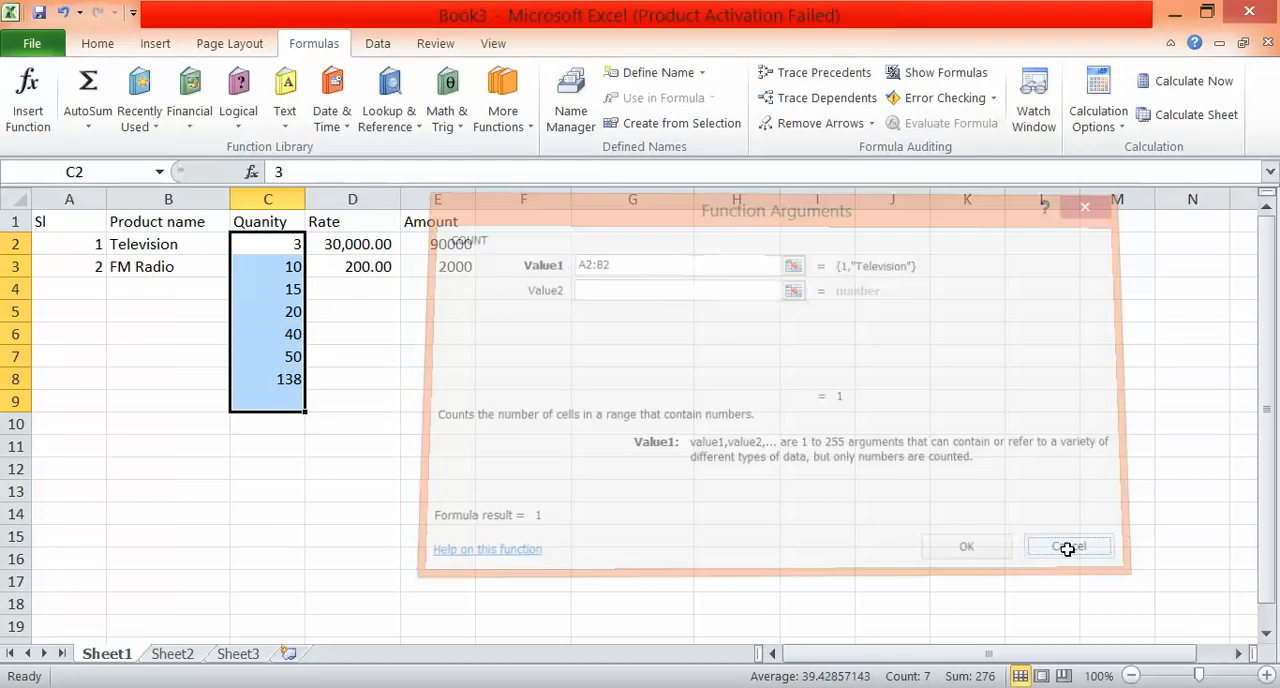
Insert the COUNT function in C9 to count the numeric cells in C2:C8.
click(290, 400)
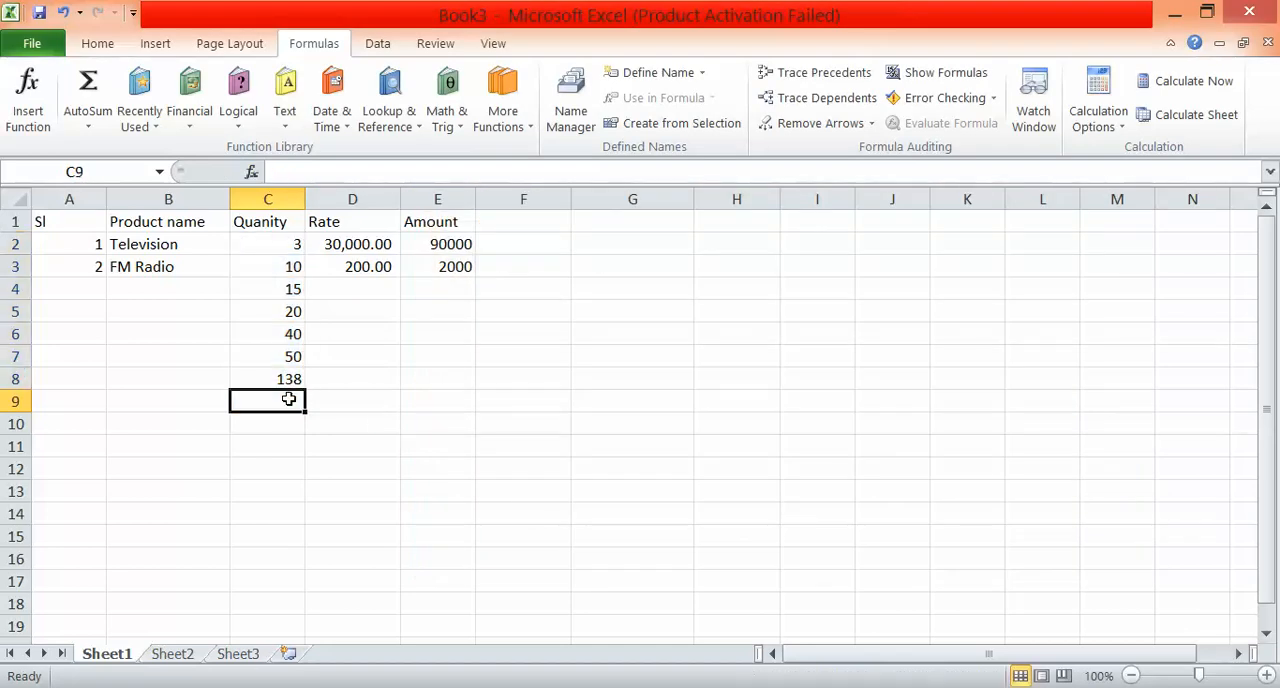
click(252, 173)
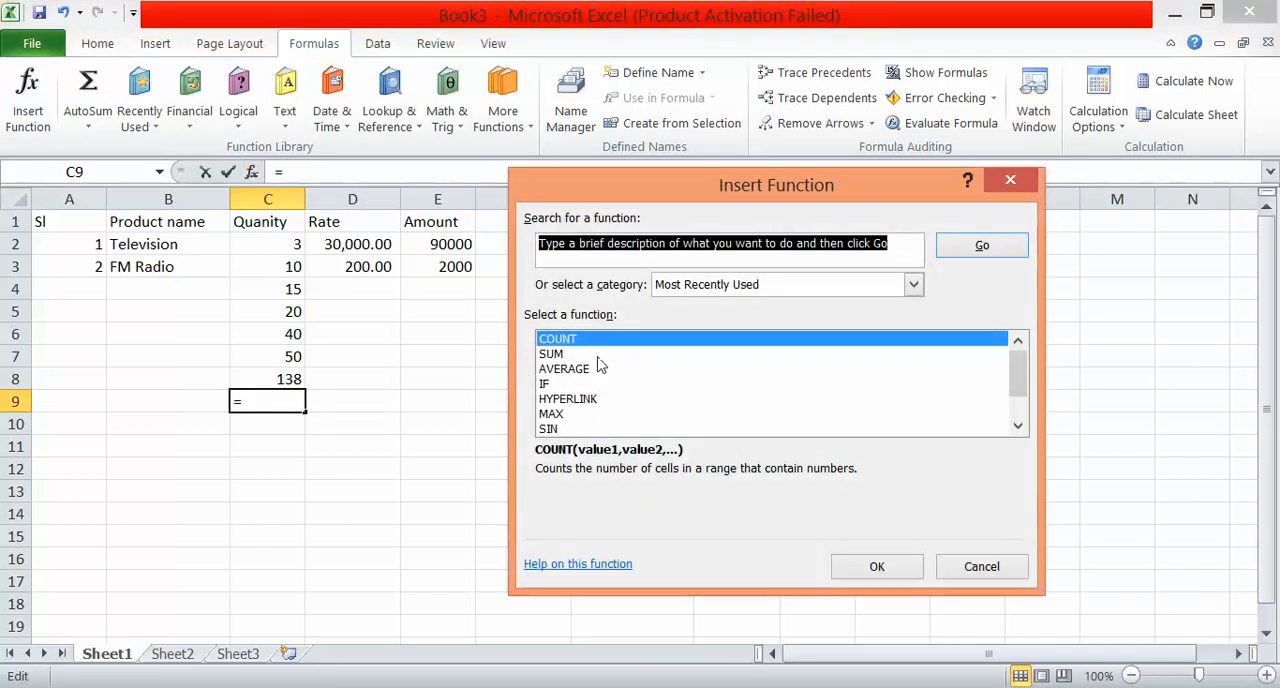
click(857, 569)
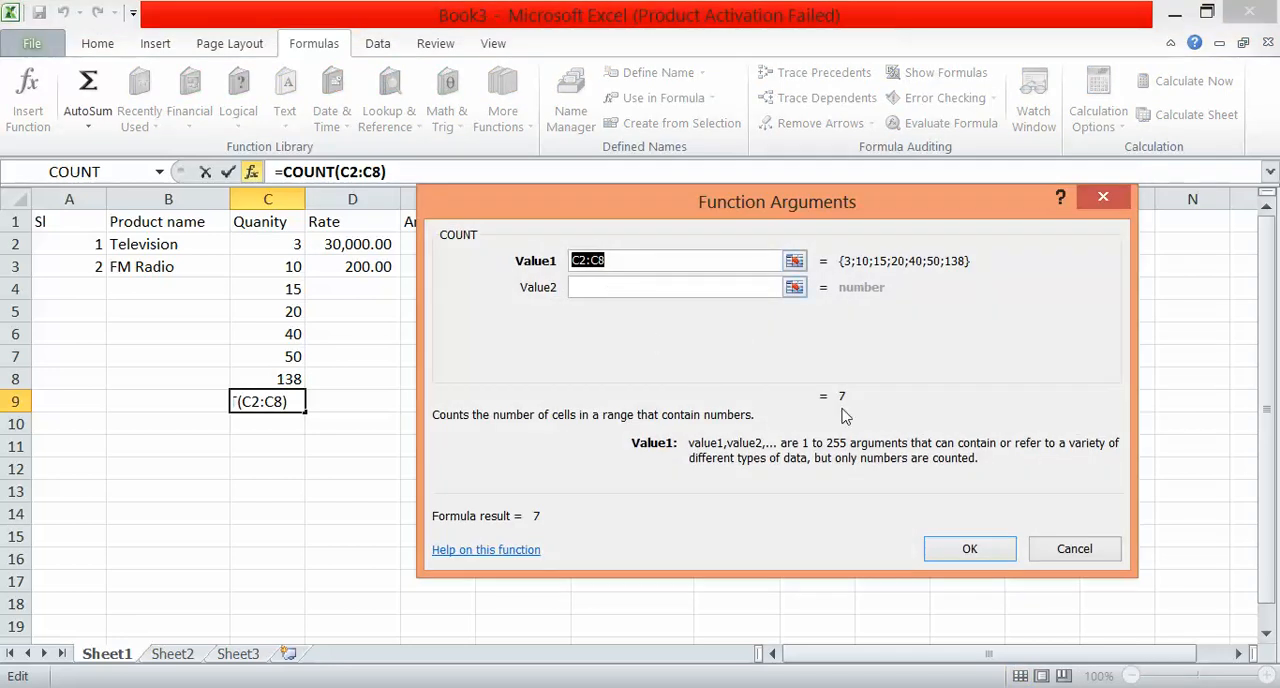
click(955, 558)
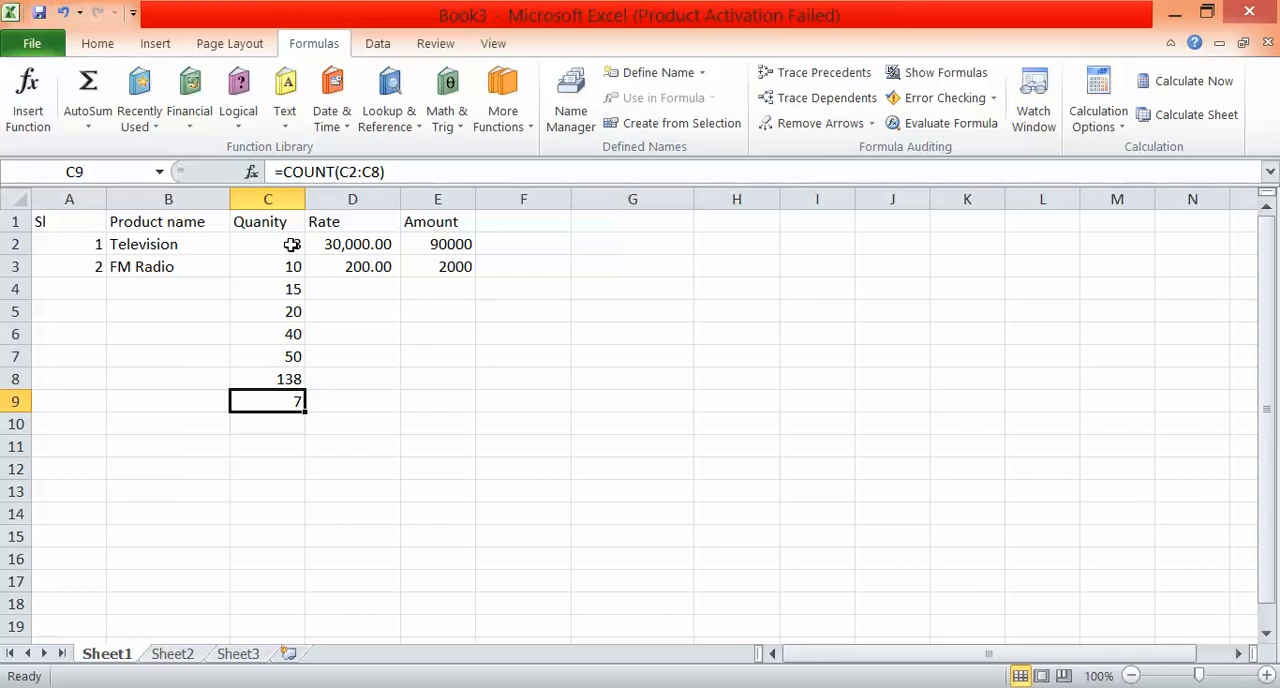
Insert the AVERAGE function in C10 with the range C2:C9 as its first argument.
click(291, 425)
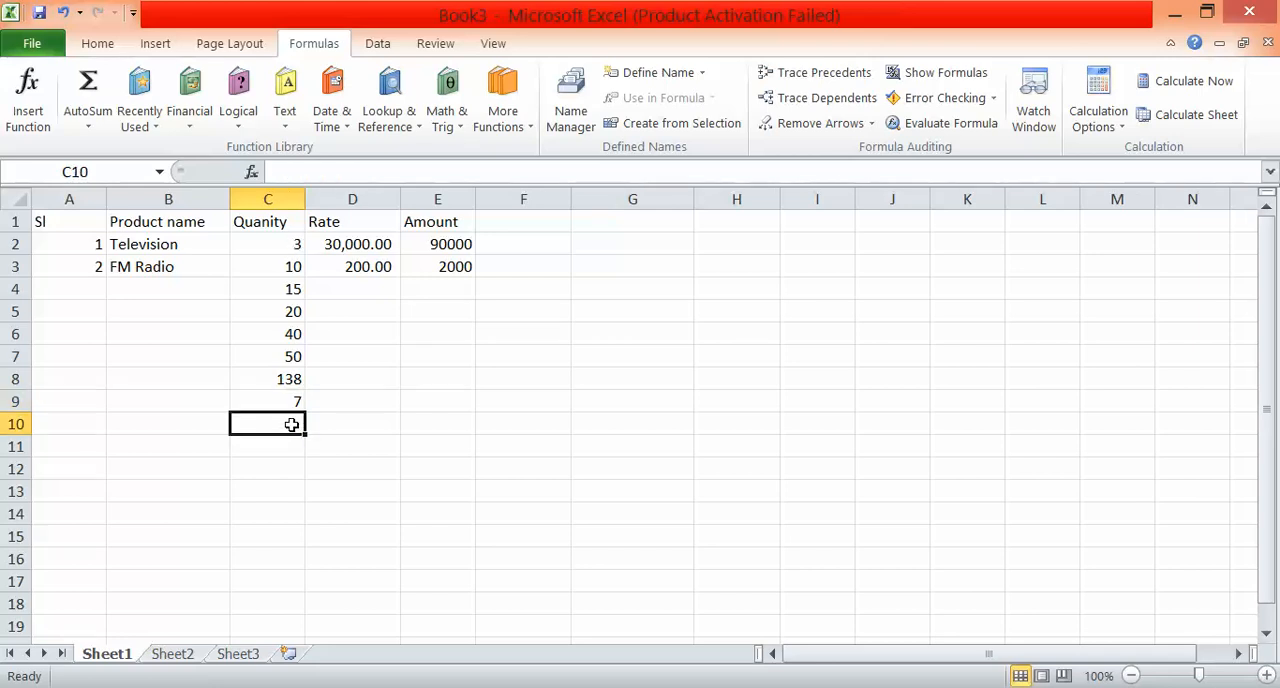
click(251, 172)
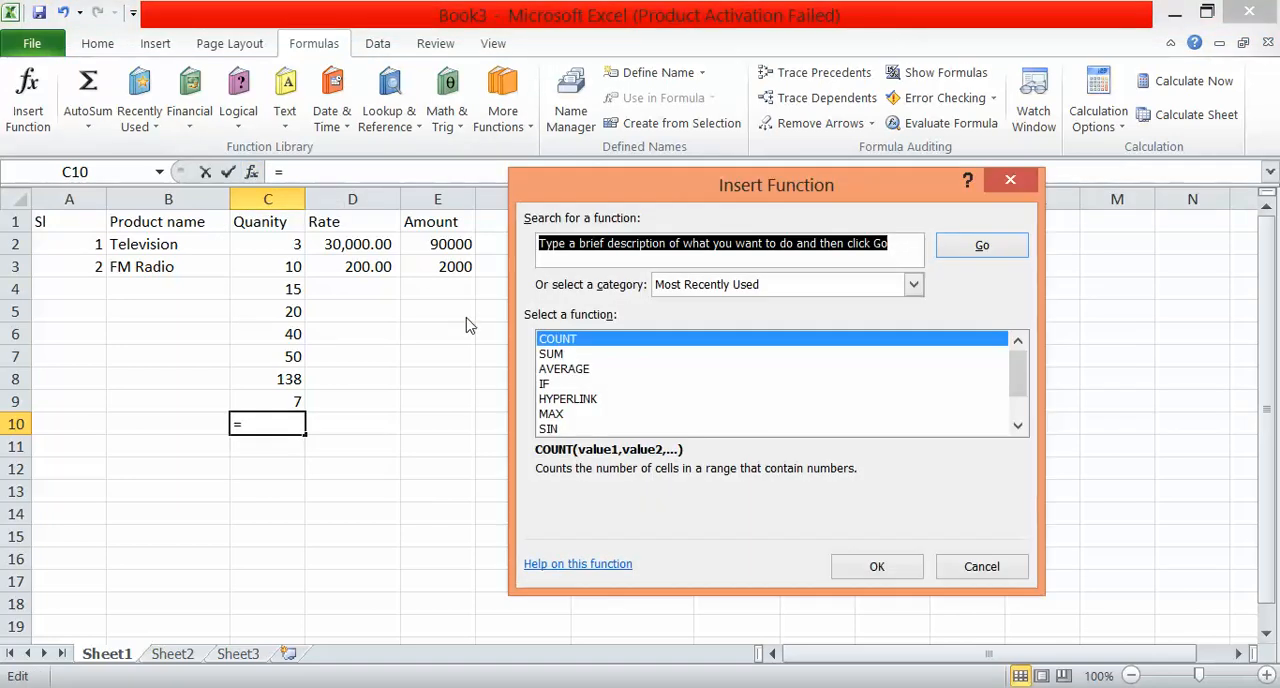
click(556, 384)
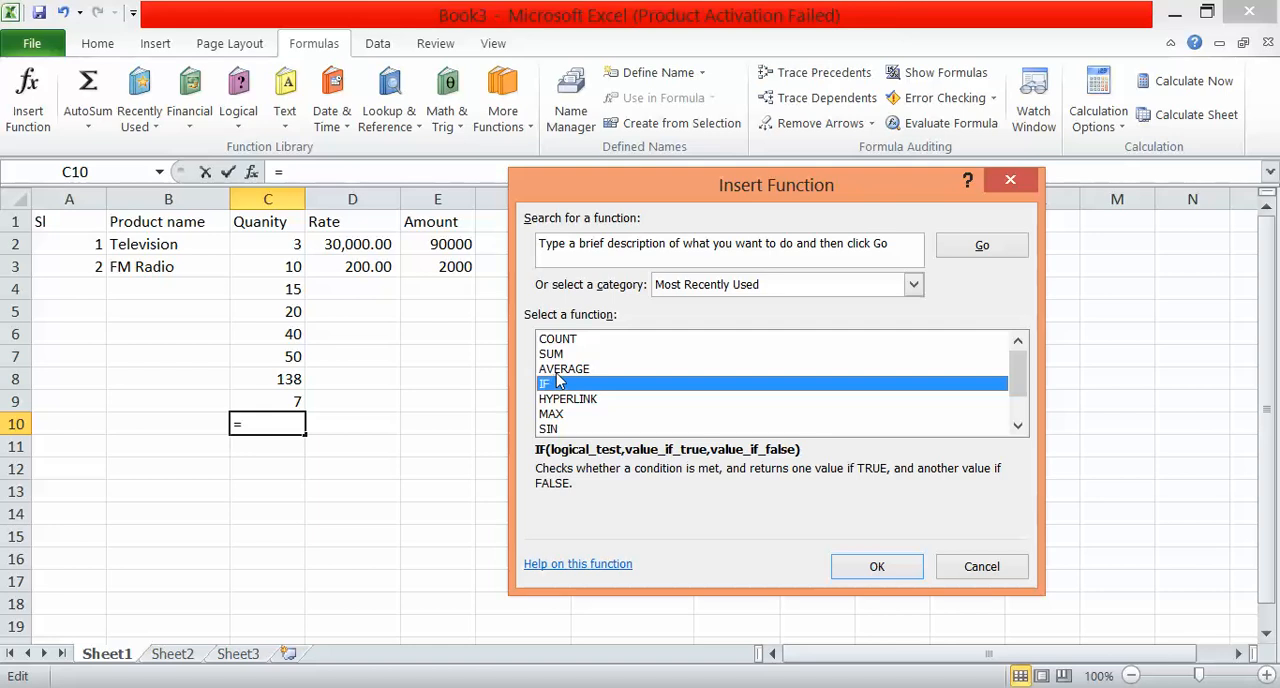
click(557, 373)
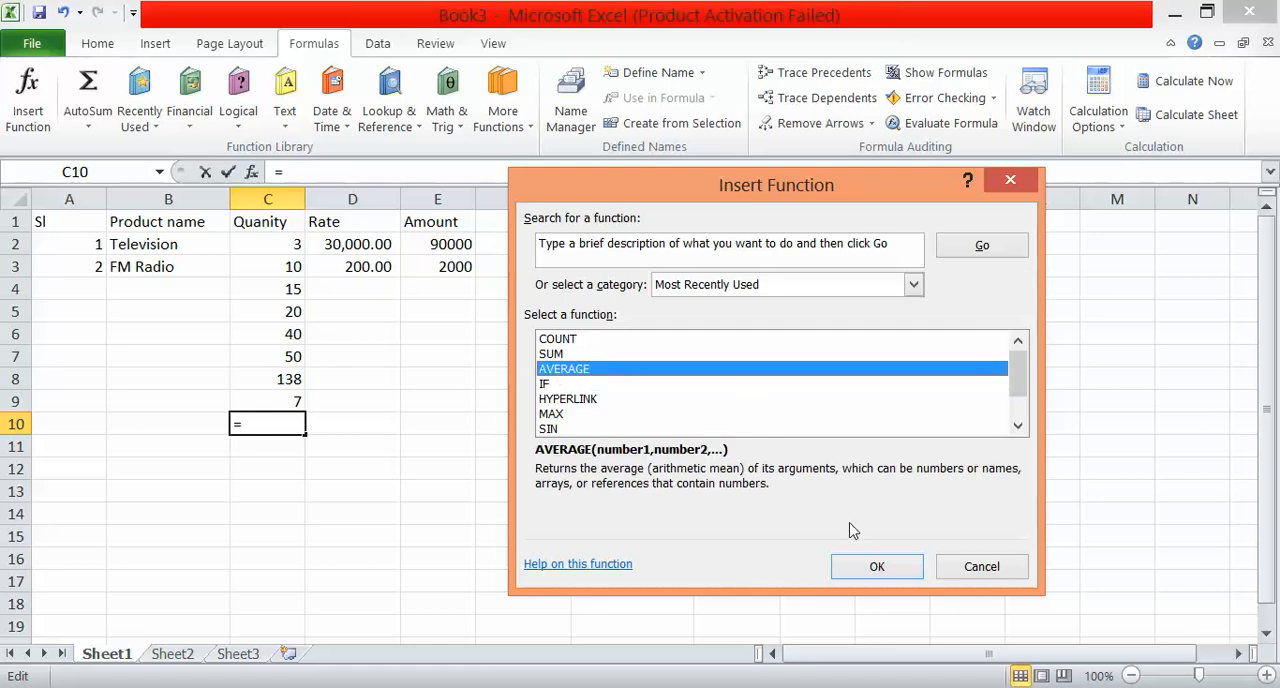
click(877, 567)
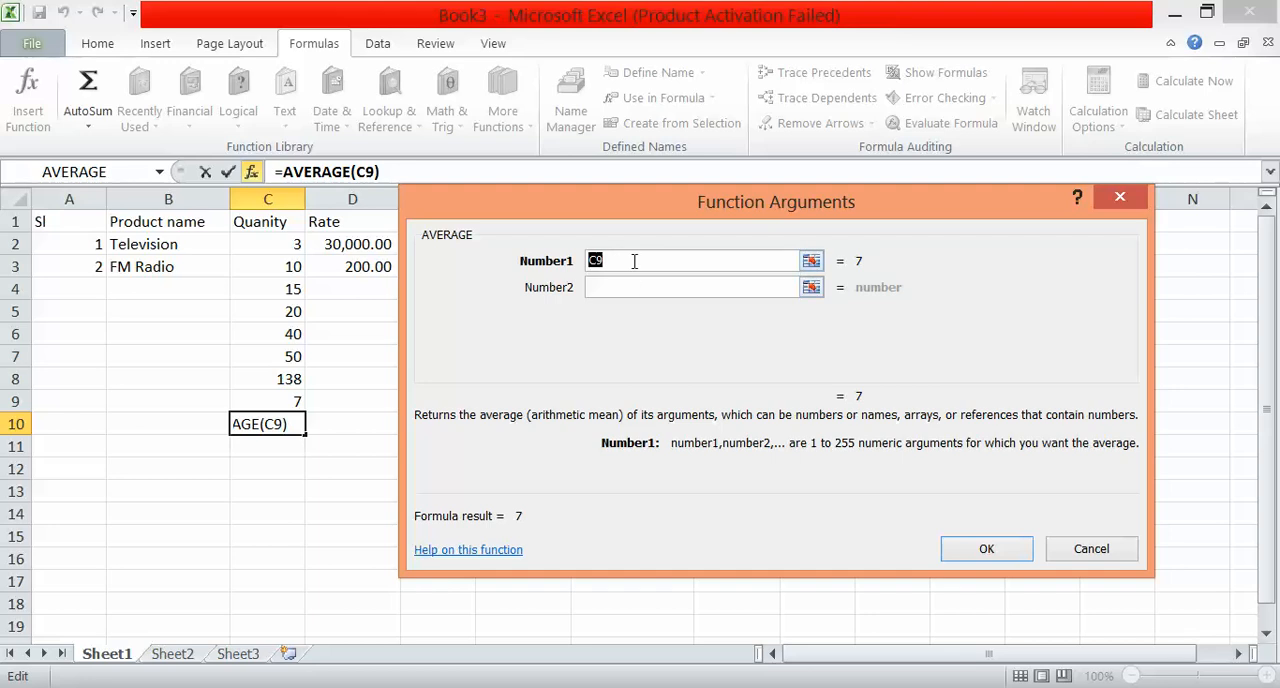
key(BackSpace)
key(BackSpace)
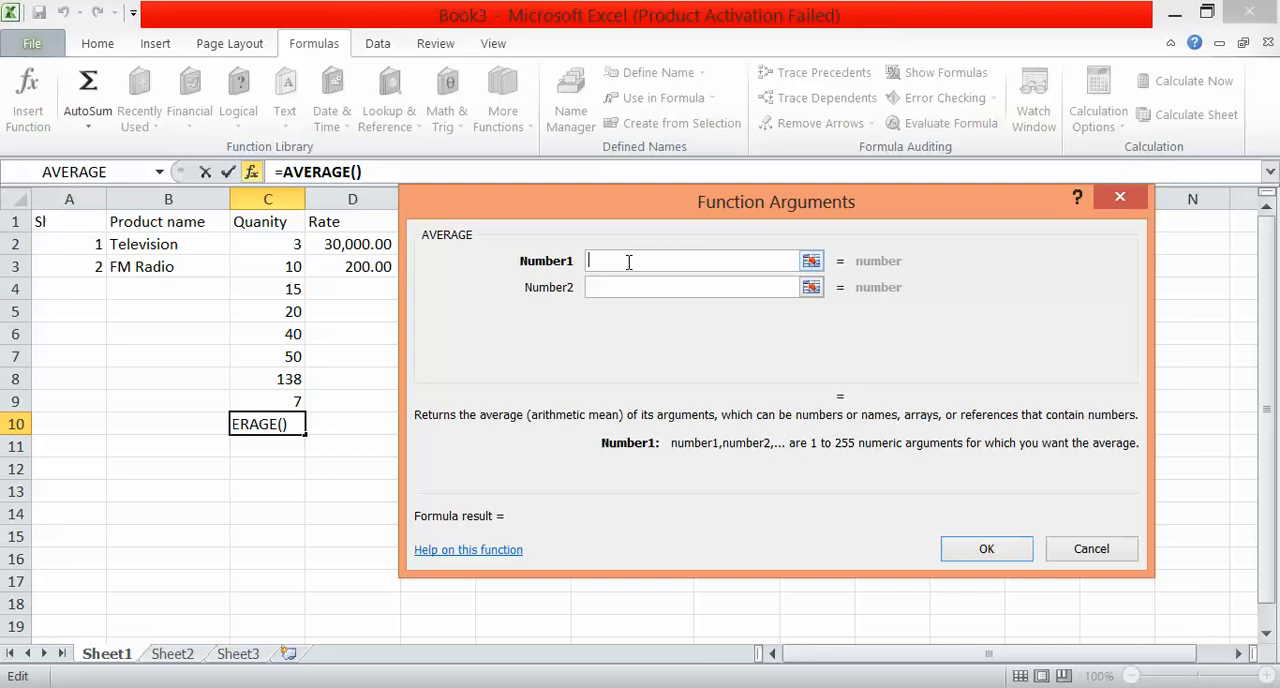
text(c)
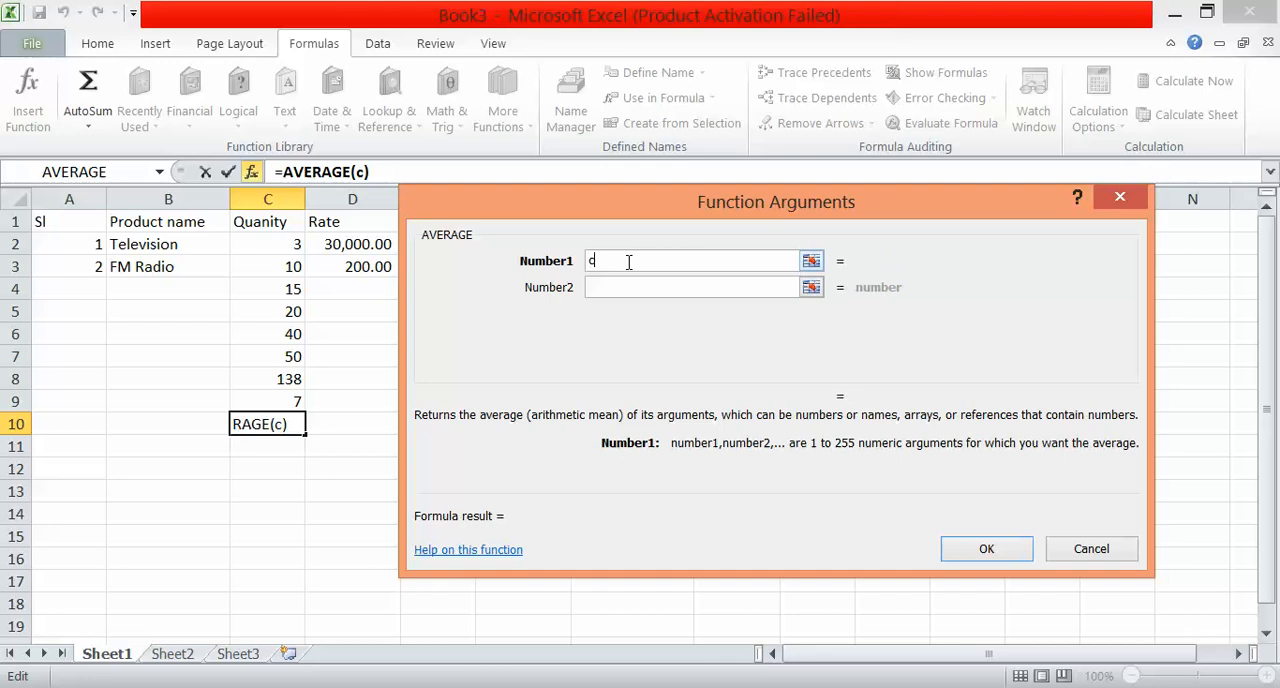
text(2:c9)
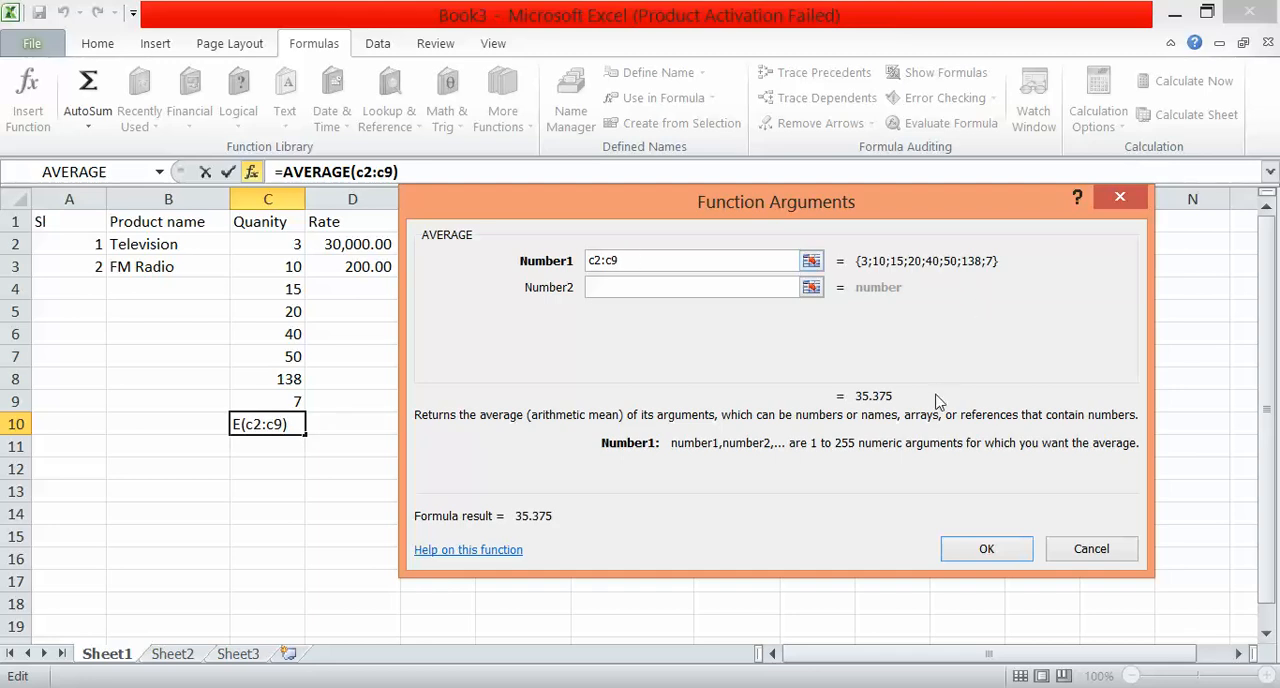
click(980, 551)
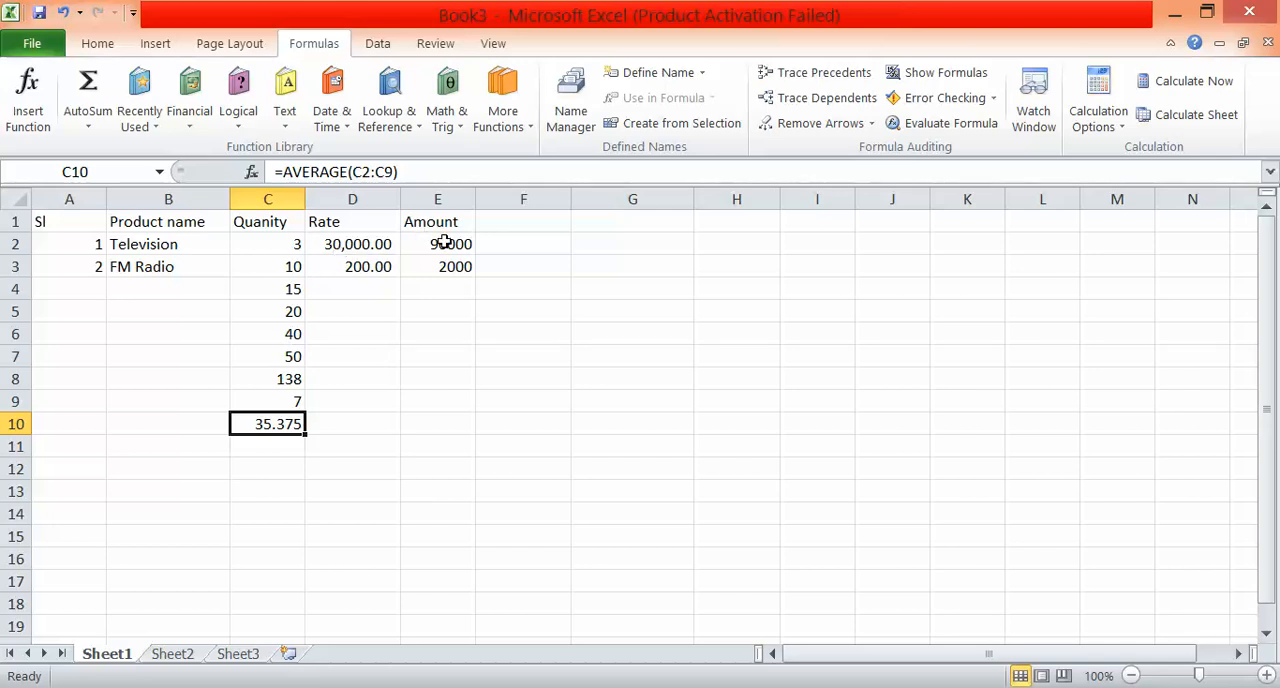
Enter the formula =E2/E3 in E4 to divide the television amount by the FM radio amount.
click(447, 292)
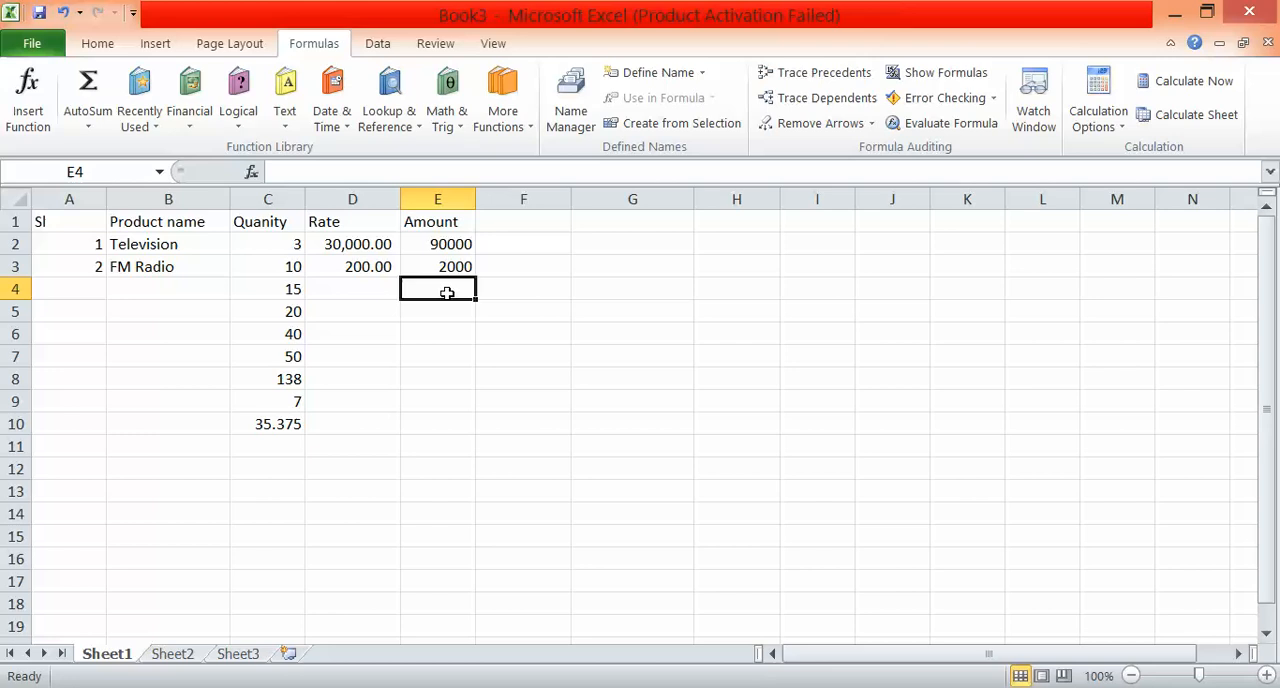
click(450, 243)
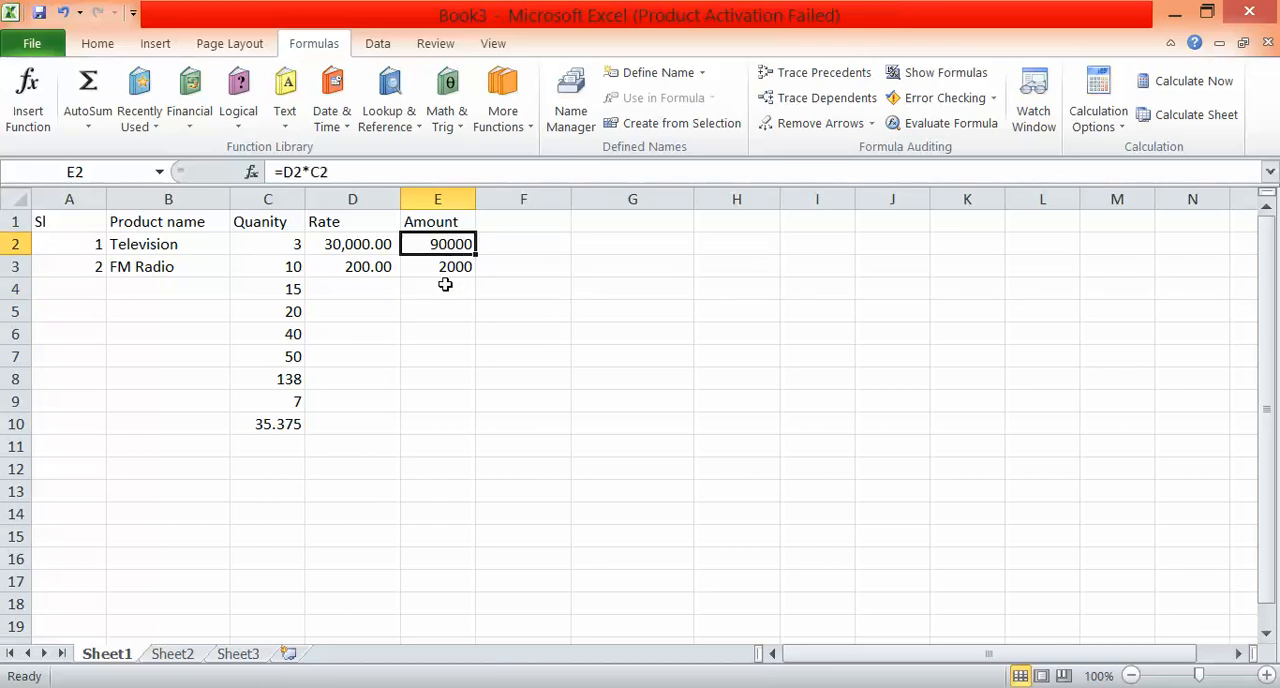
click(445, 287)
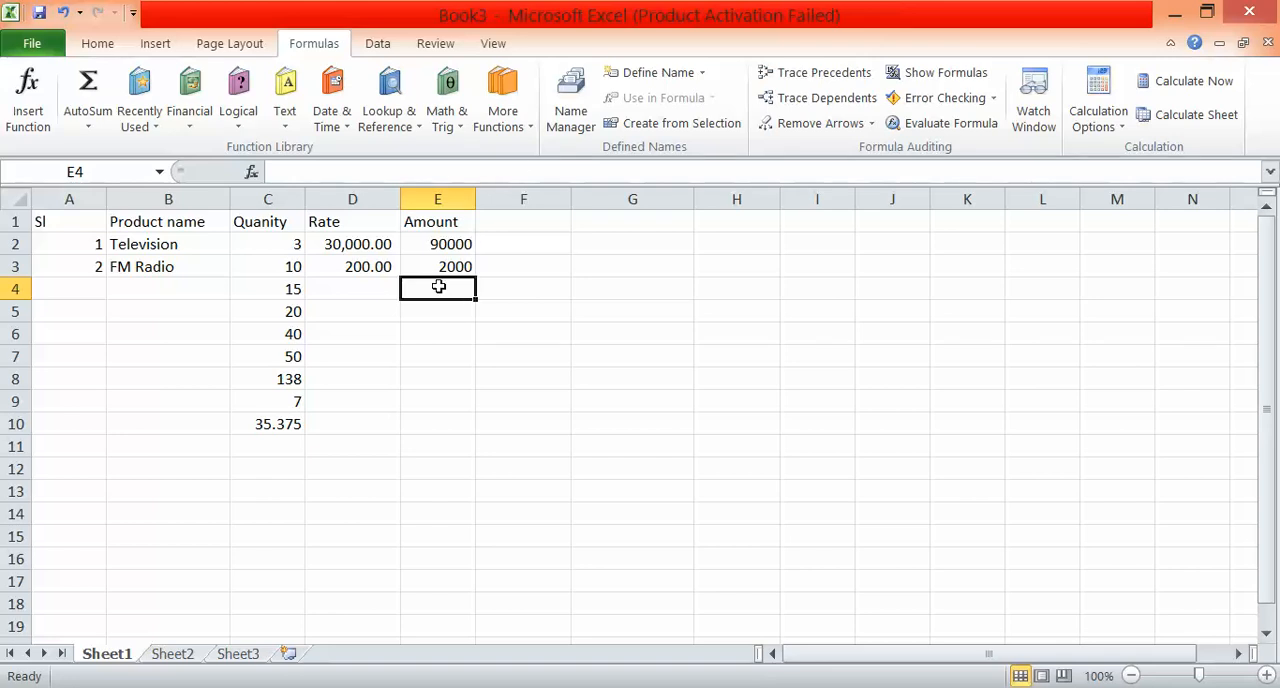
text(=)
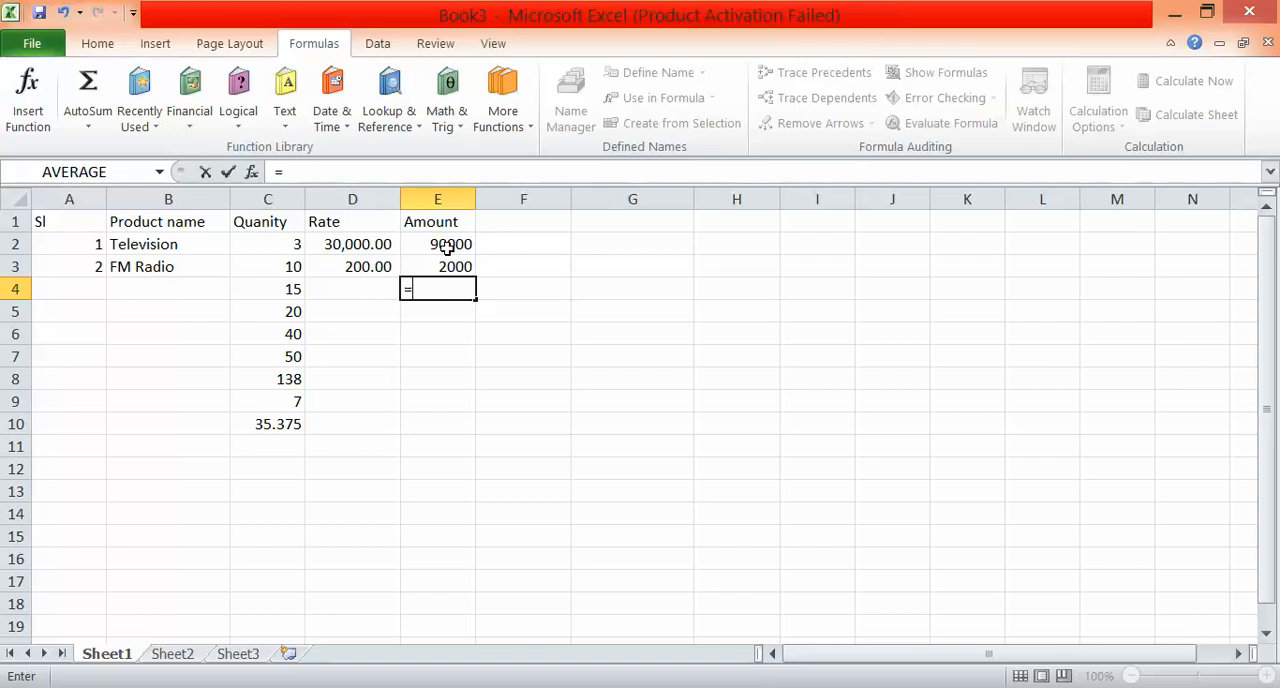
click(447, 248)
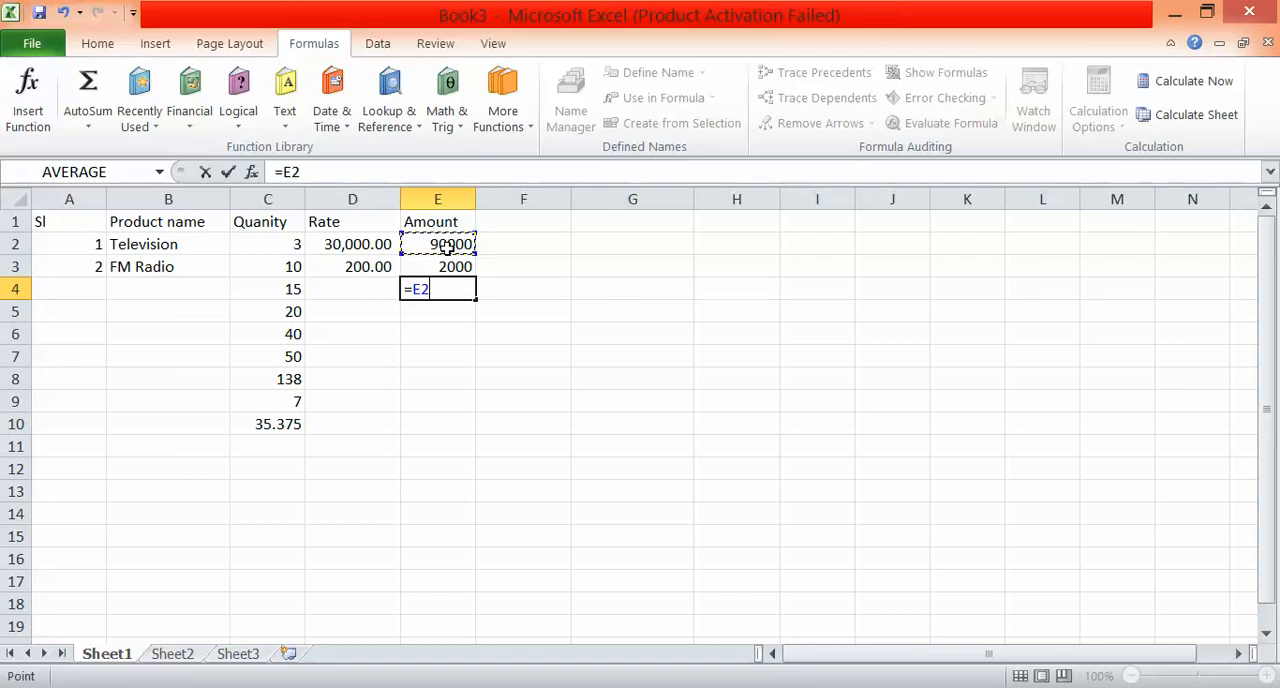
text(/)
click(450, 262)
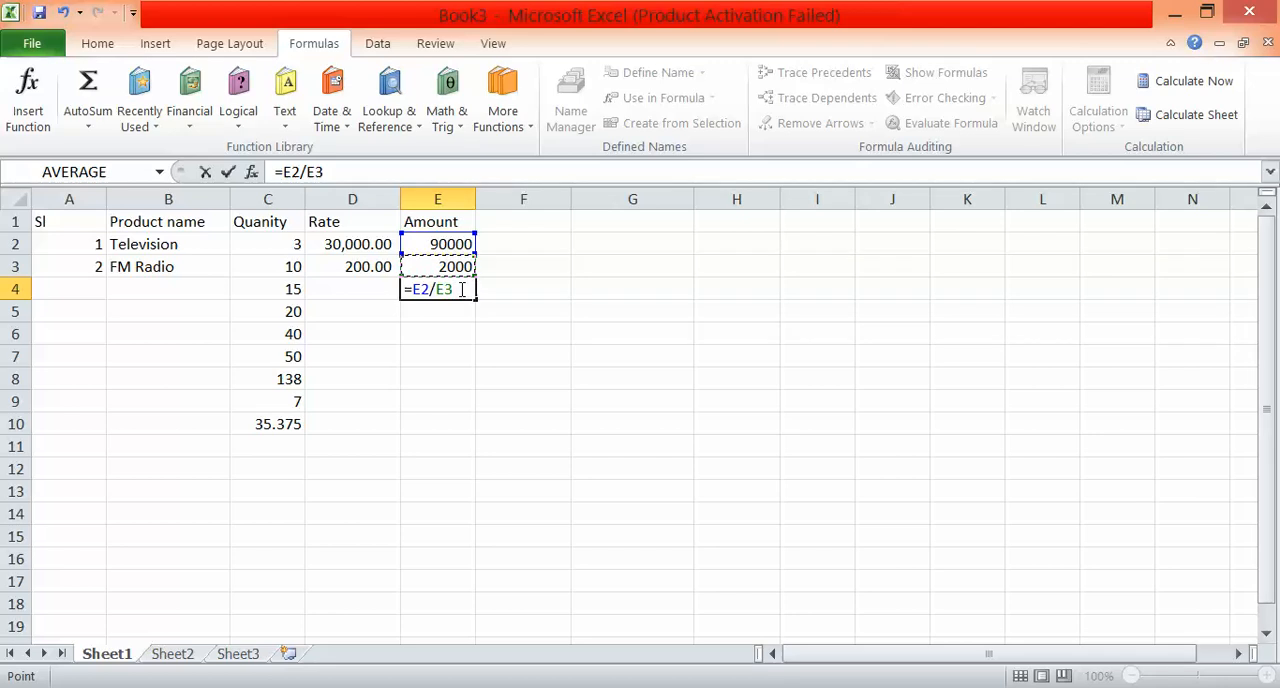
key(Return)
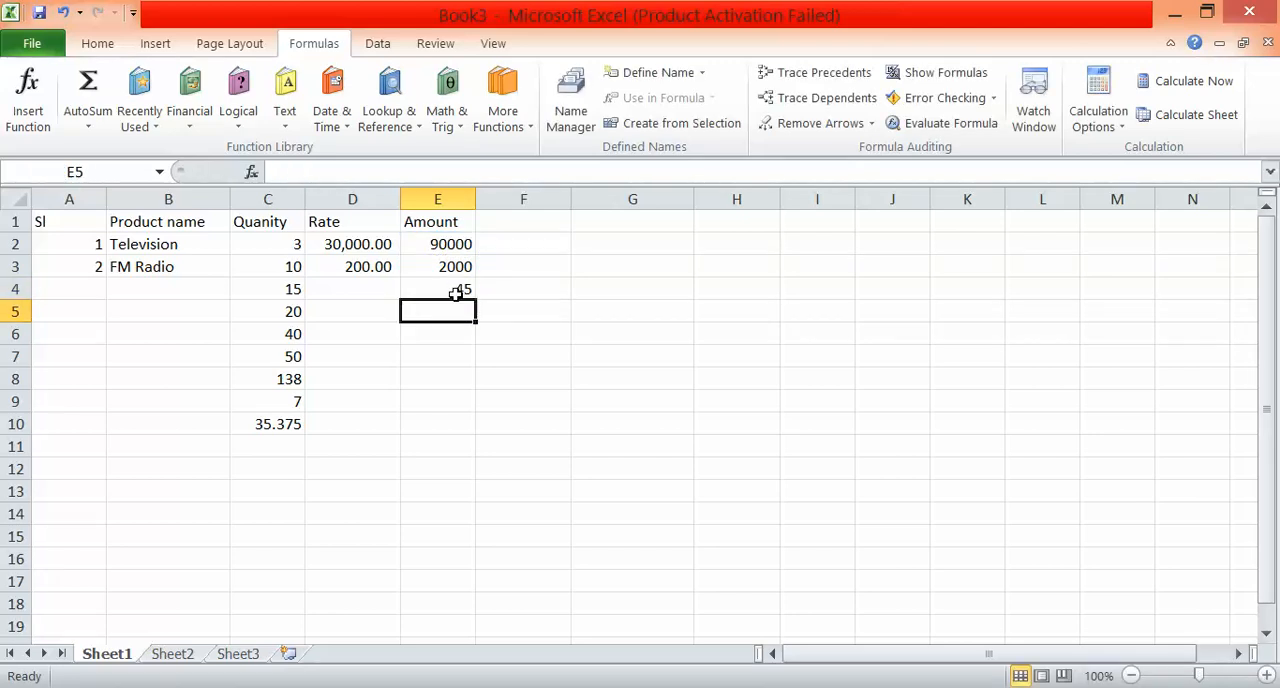
click(457, 290)
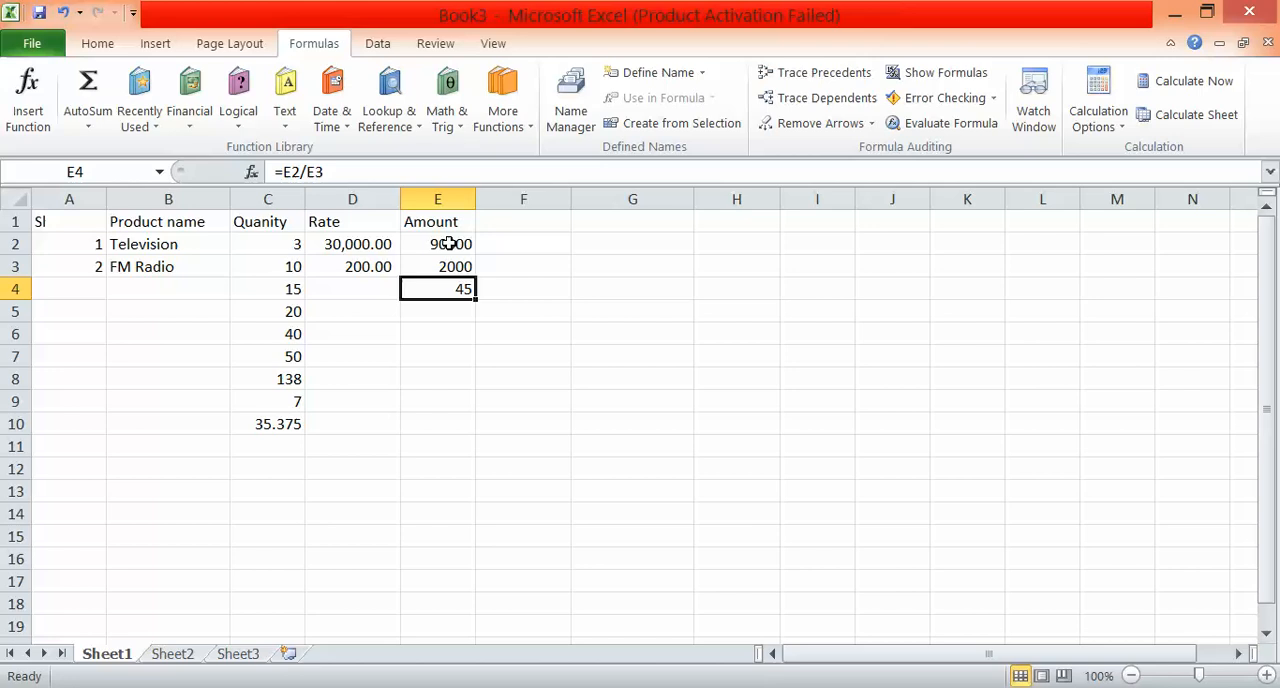
Enter the formula =E2+E3-E4 in E5 to add the two product amounts and subtract the value in E4.
drag(449, 244, 449, 304)
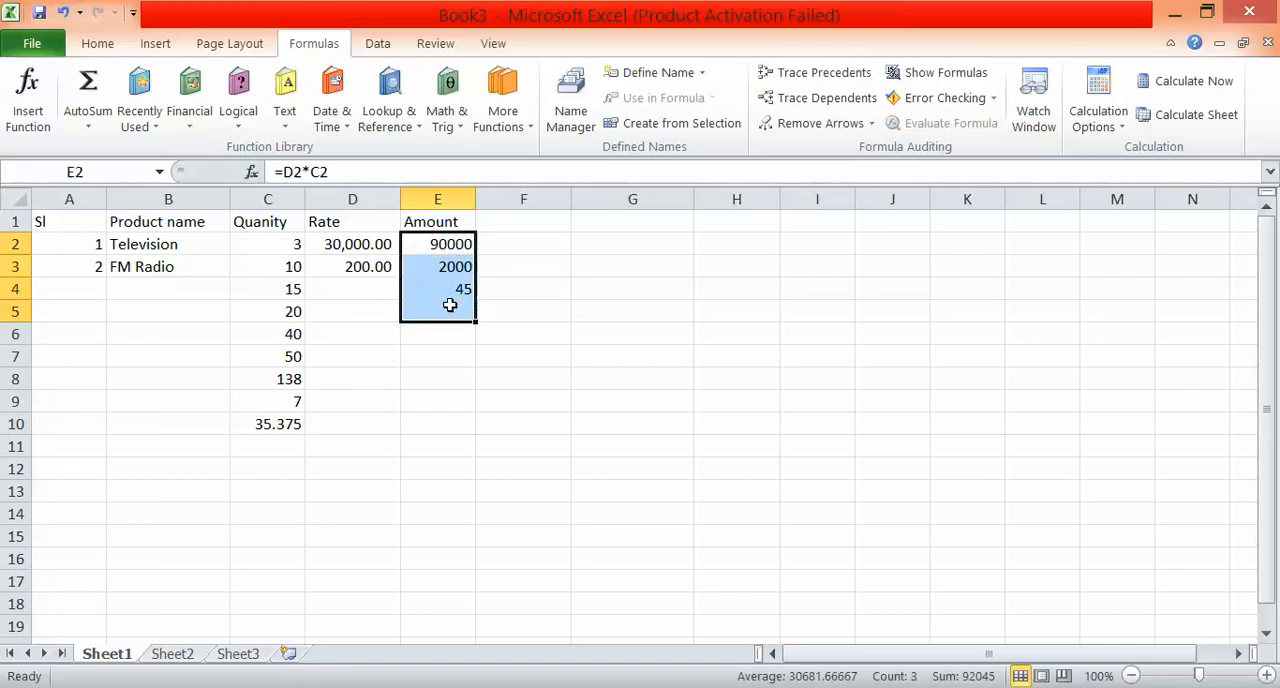
click(449, 304)
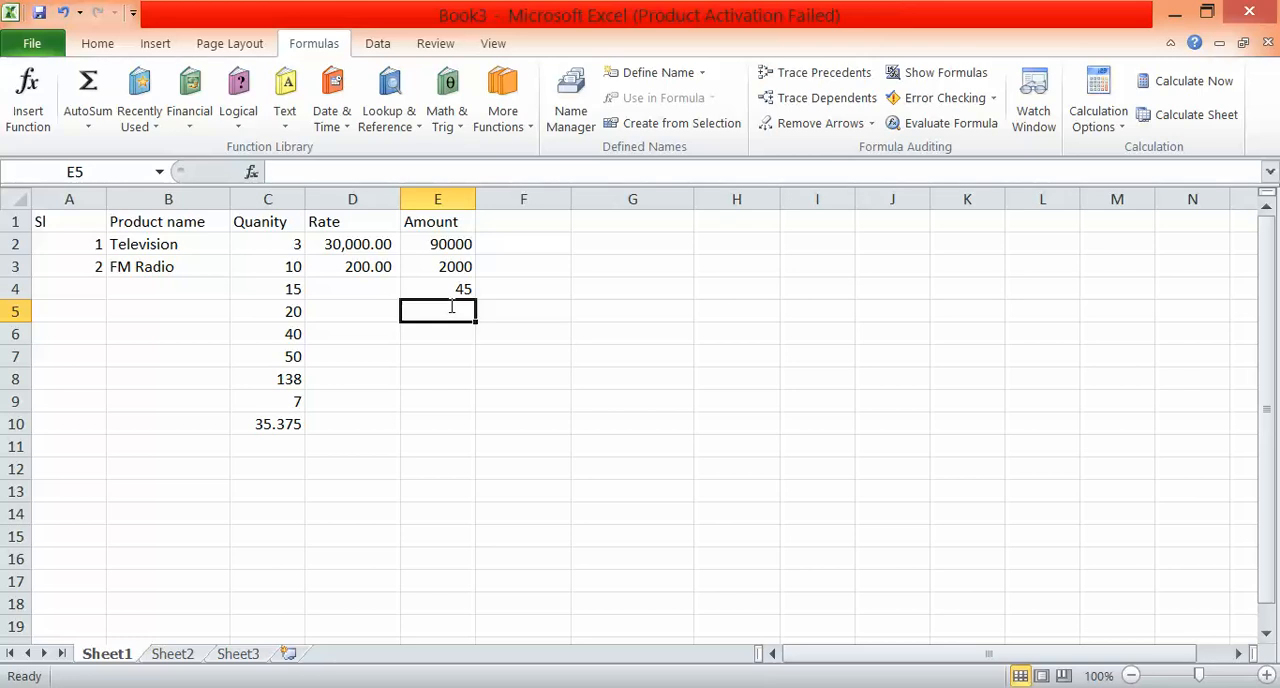
text(=)
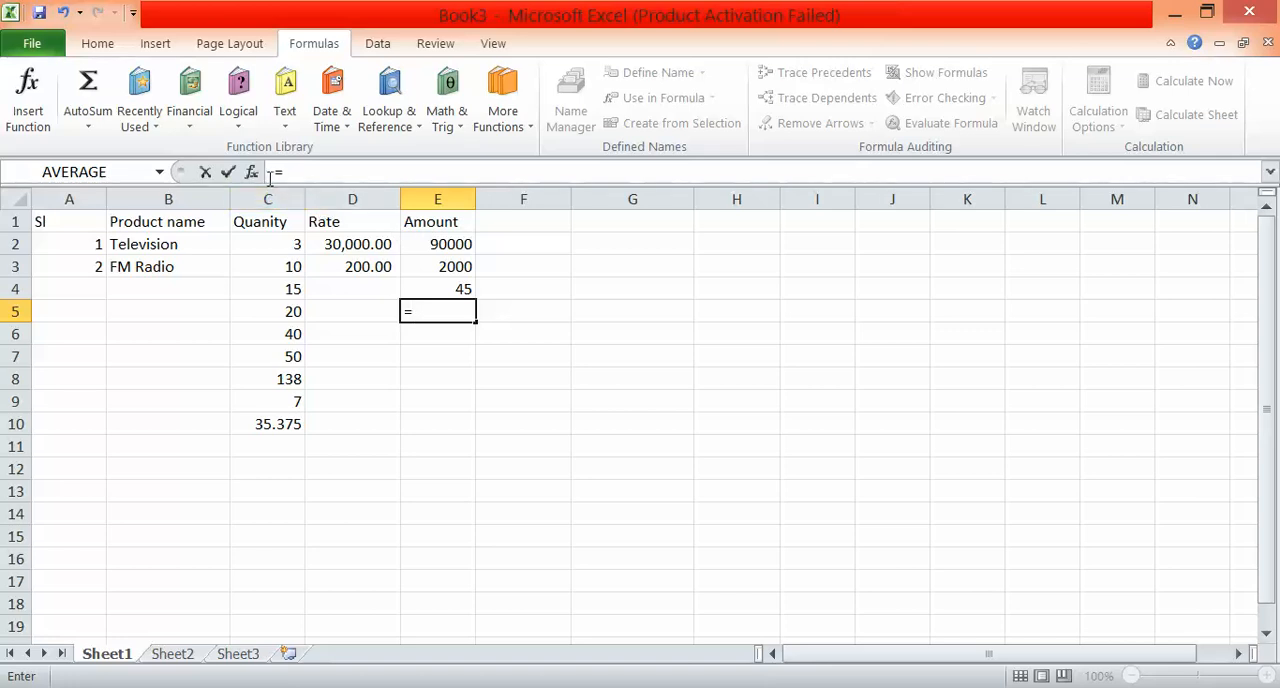
click(444, 247)
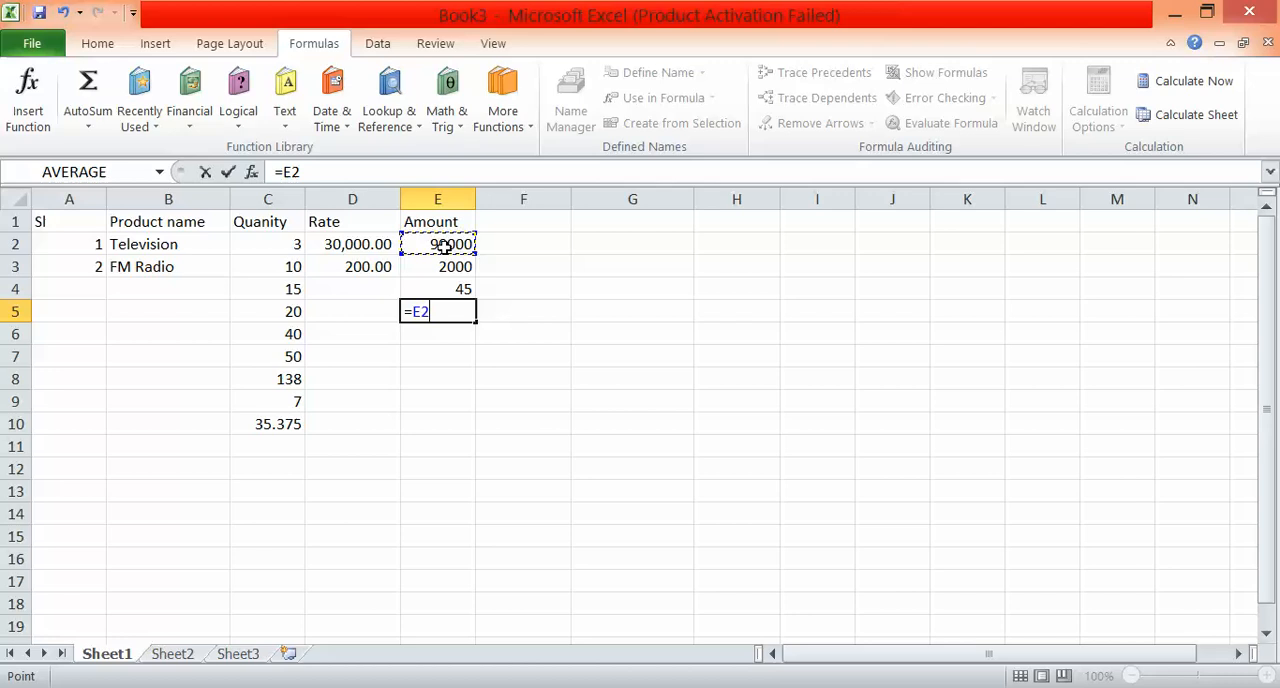
text(+)
click(447, 263)
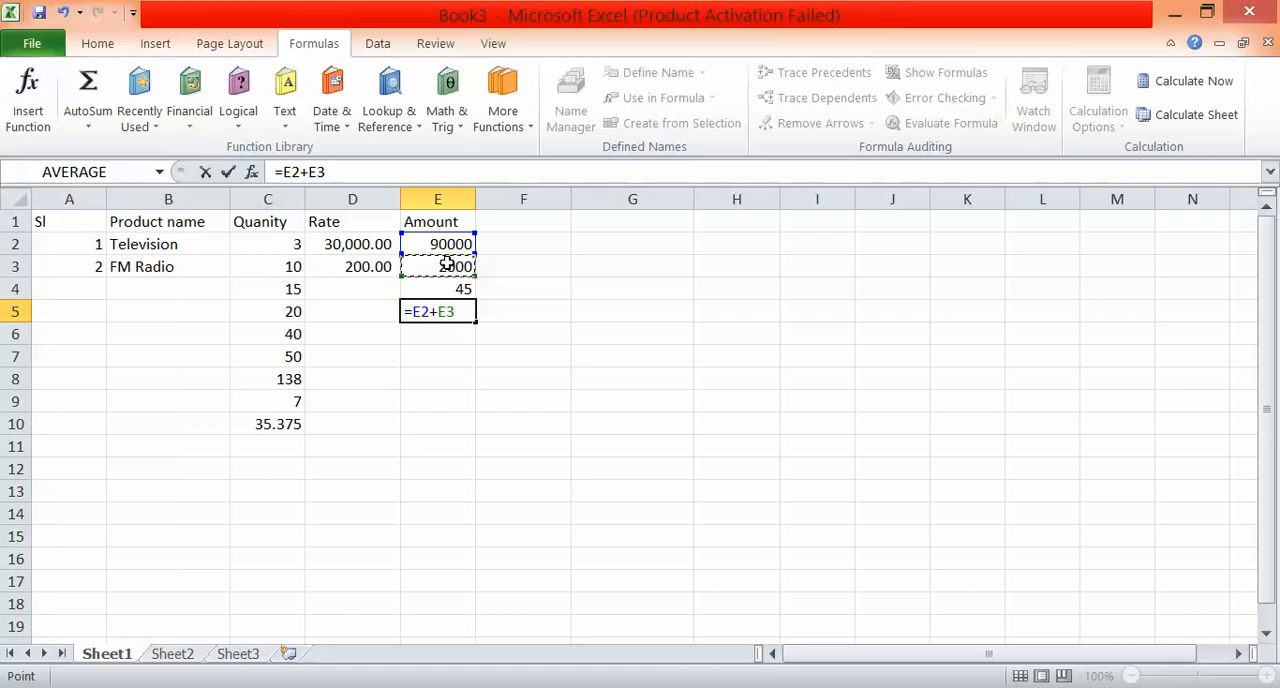
text(_)
key(BackSpace)
text(-)
click(447, 289)
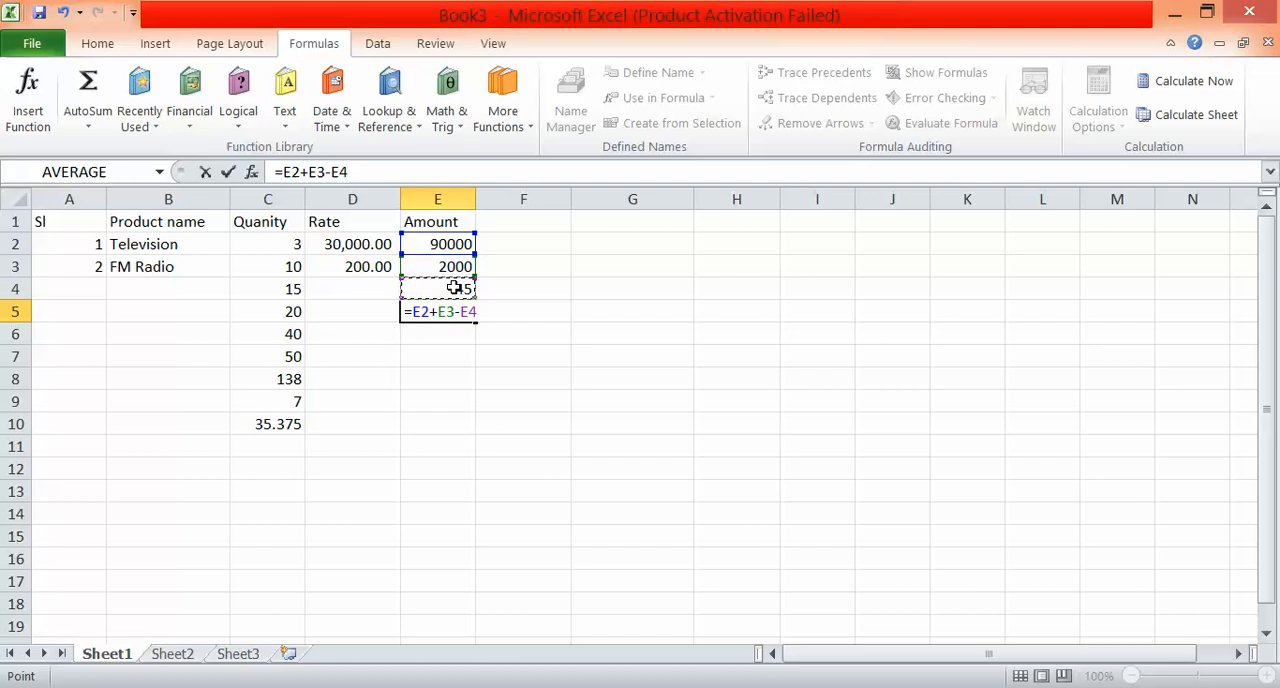
key(Return)
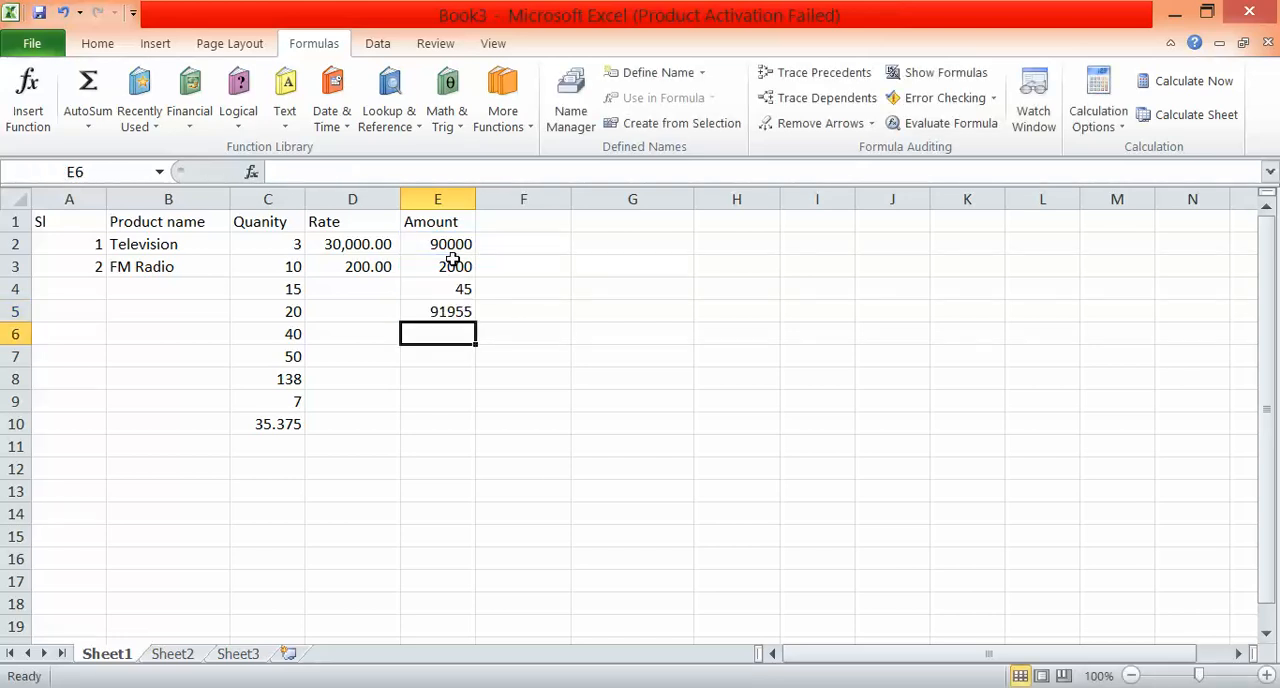
click(449, 313)
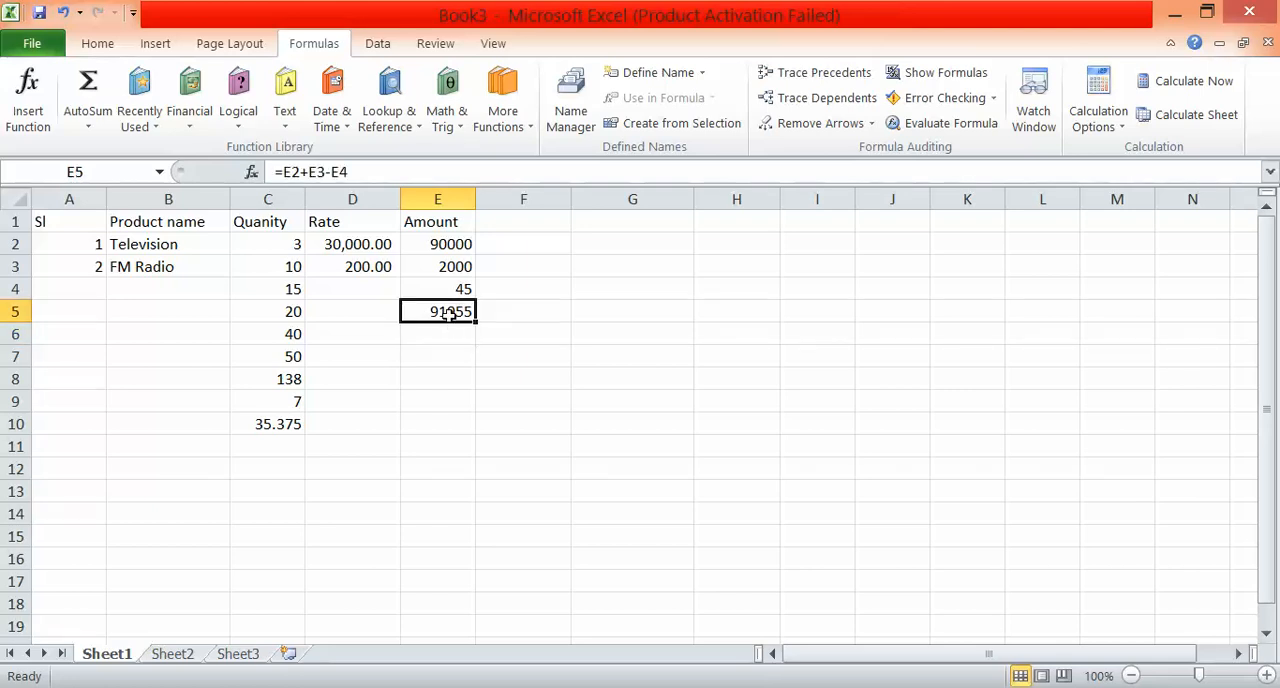